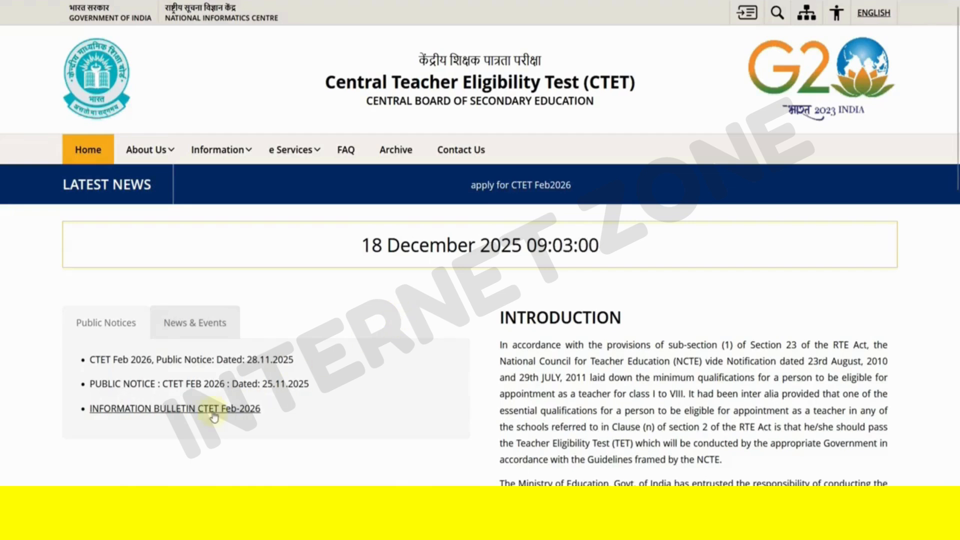
- Open the CTET Feb-2026 information bulletin, zoom in twice and scroll through it
left_click(187, 418)
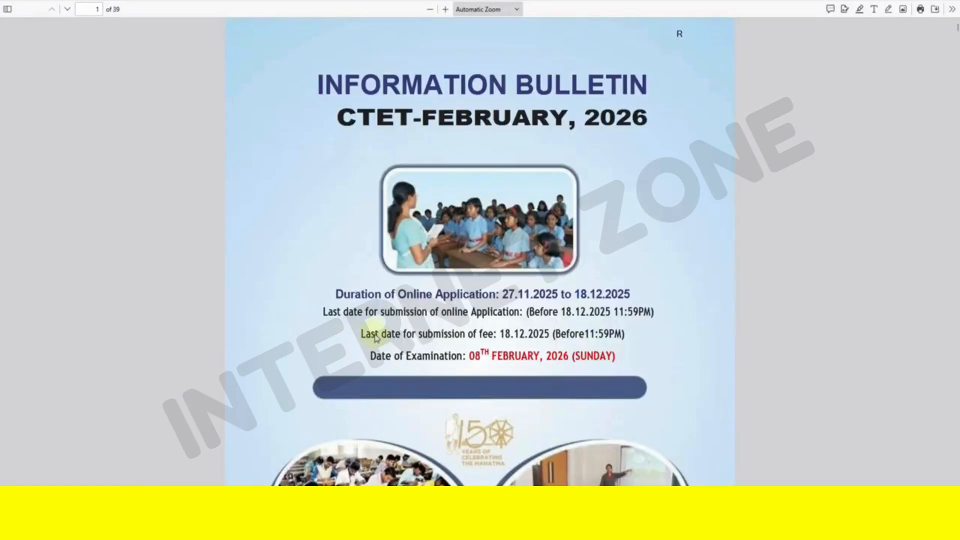
left_click(445, 9)
left_click(445, 9)
scroll(587, 308, "down", 3)
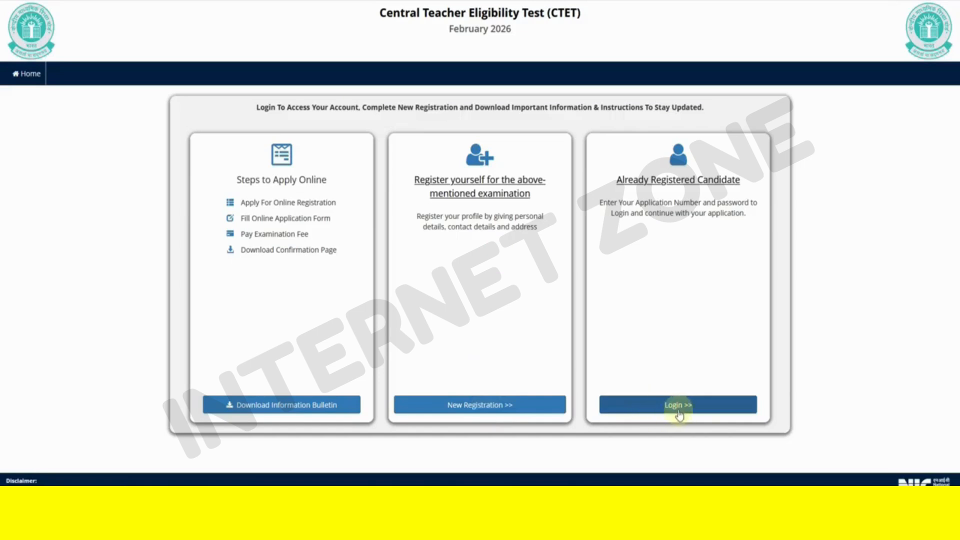
- Start a New Registration, read the instructions and tick the consent declaration to proceed
left_click(470, 410)
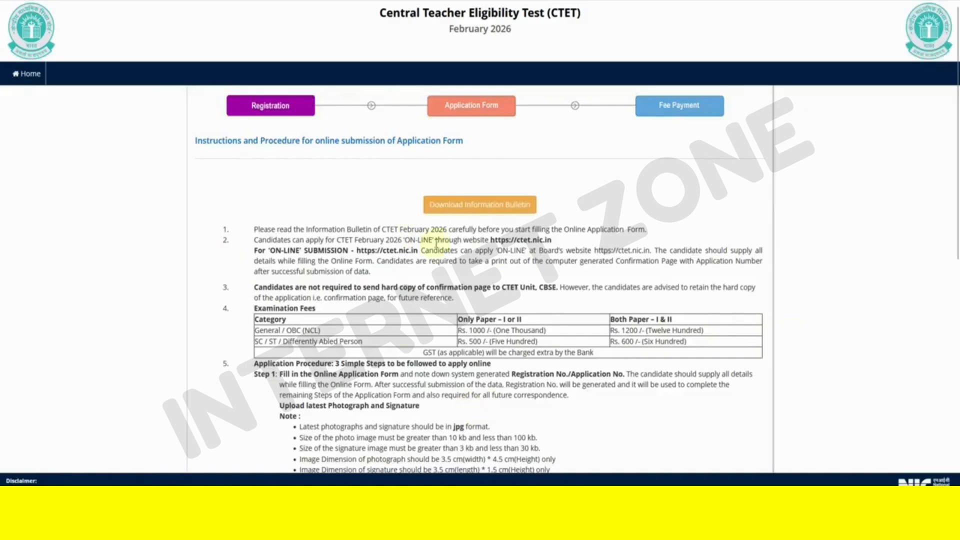
scroll(584, 249, "down", 2)
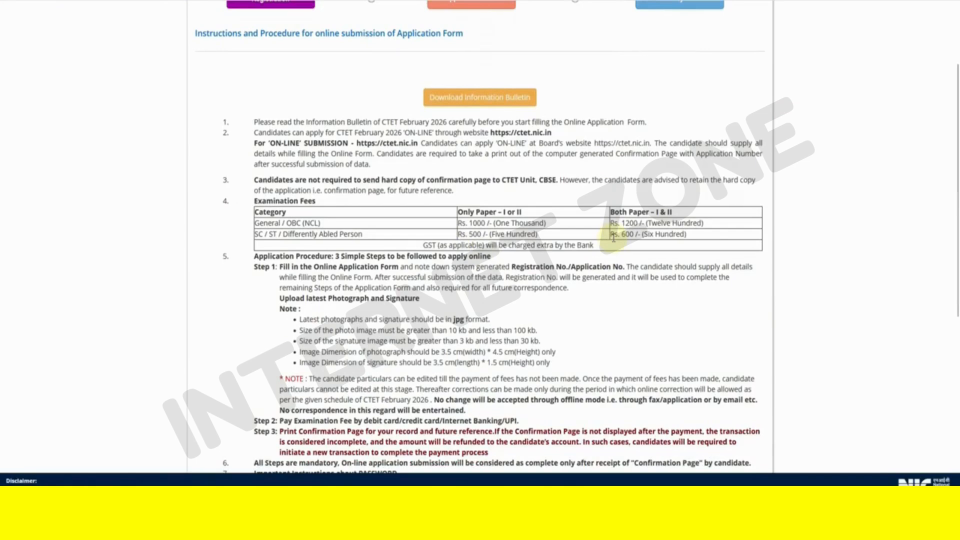
scroll(613, 237, "down", 6)
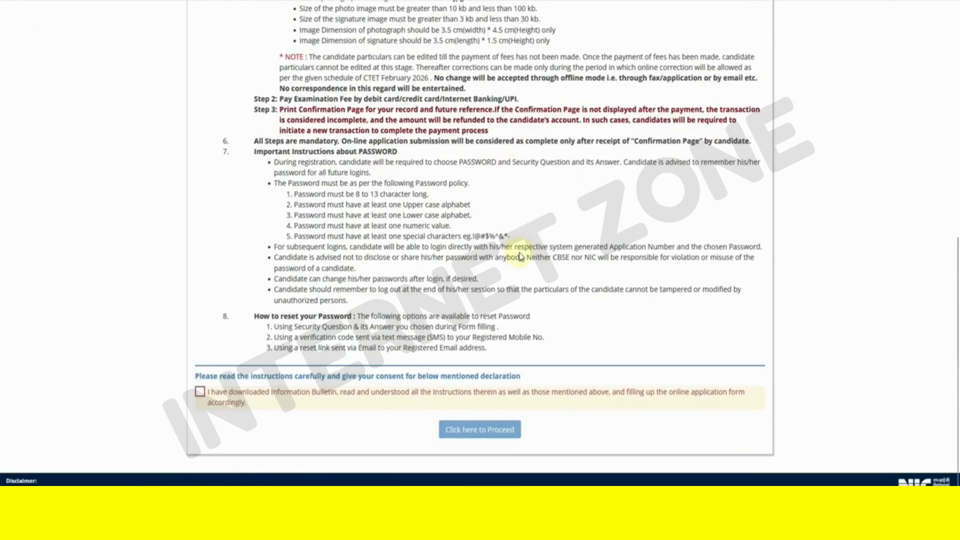
scroll(521, 256, "down", 1)
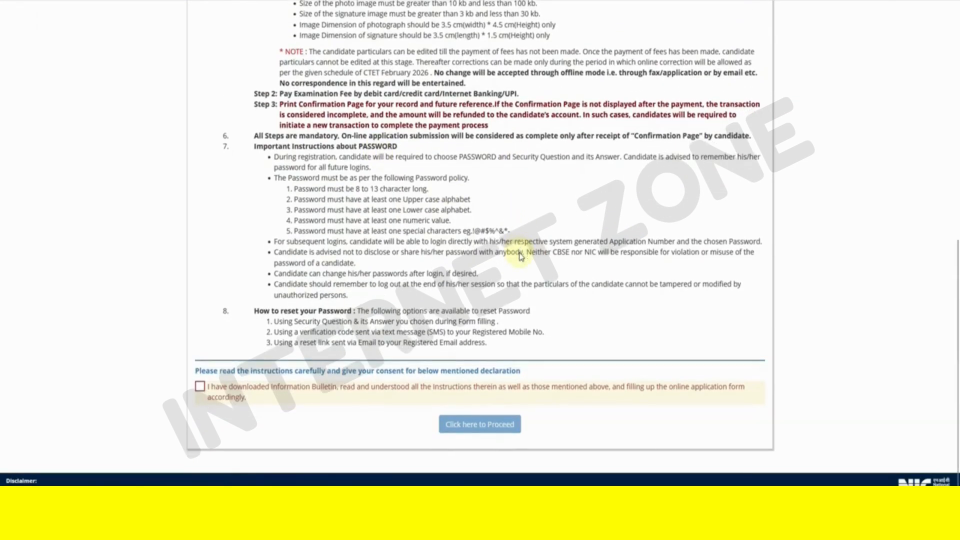
left_click(200, 387)
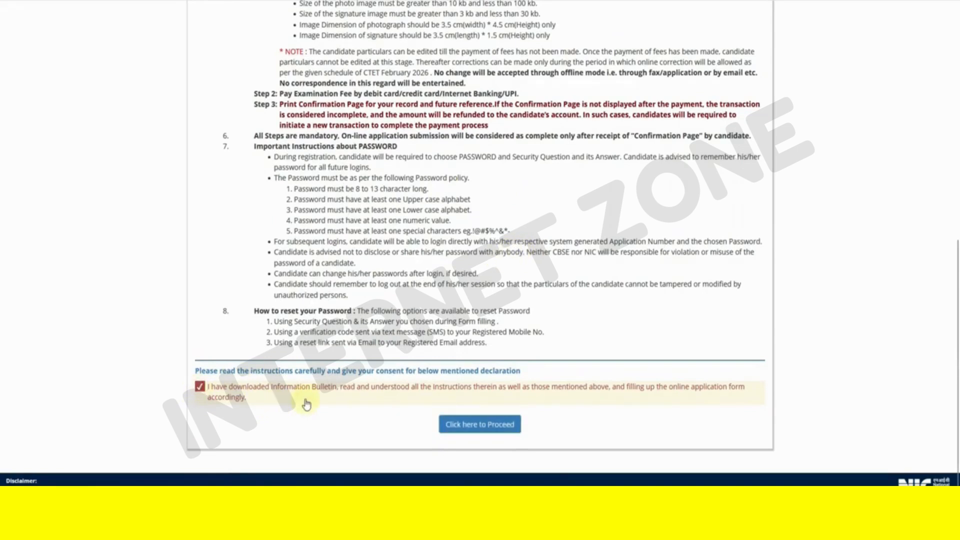
left_click(477, 432)
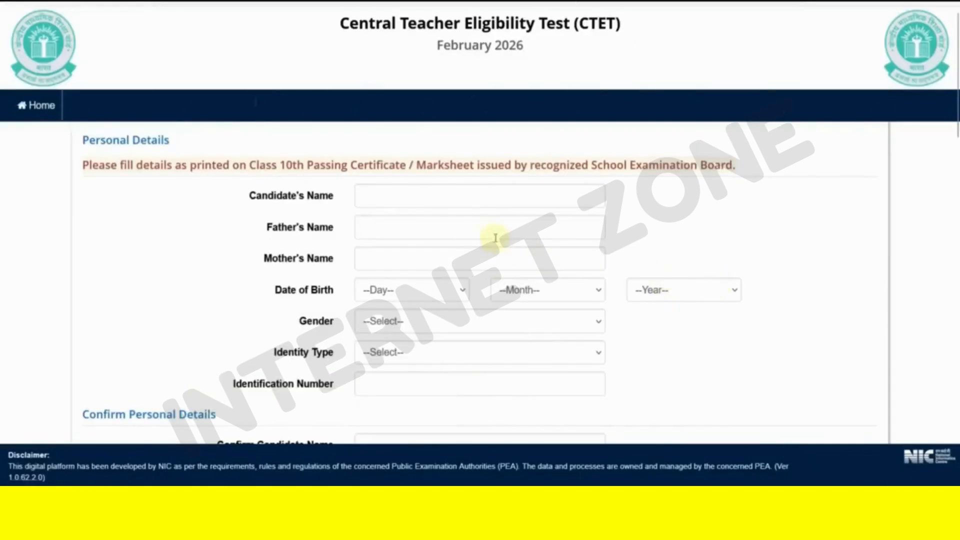
- Enter the candidate's full name, check the date-of-birth lists and set gender to Male
left_click(393, 196)
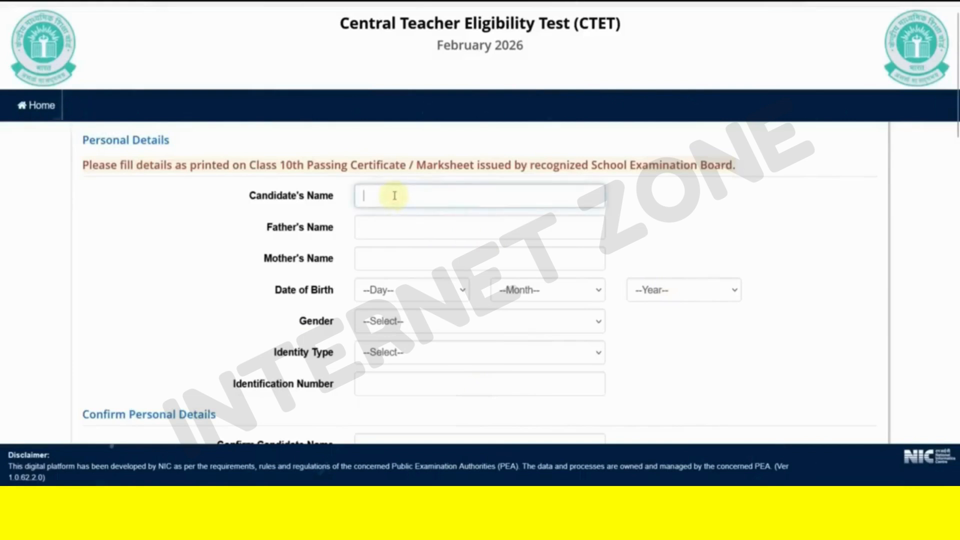
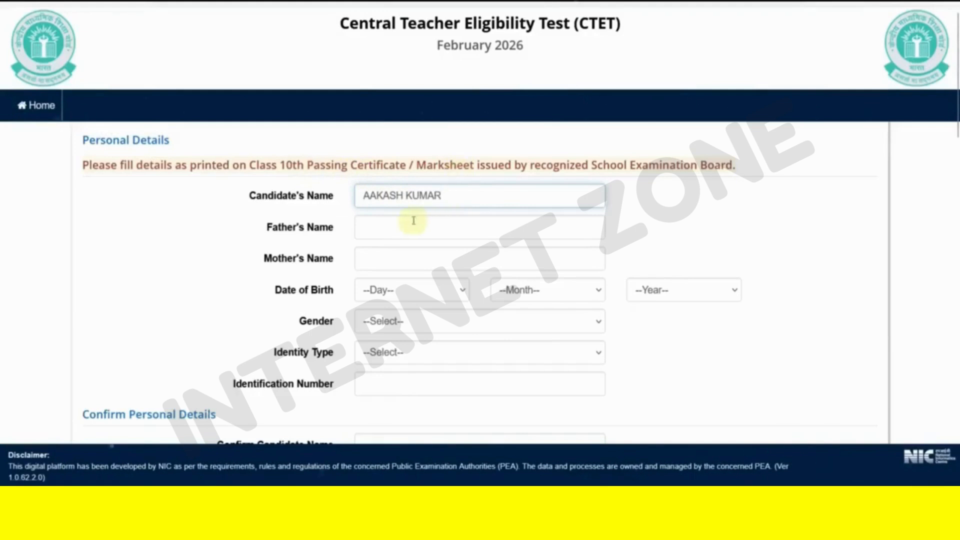
left_click(403, 289)
left_click(545, 296)
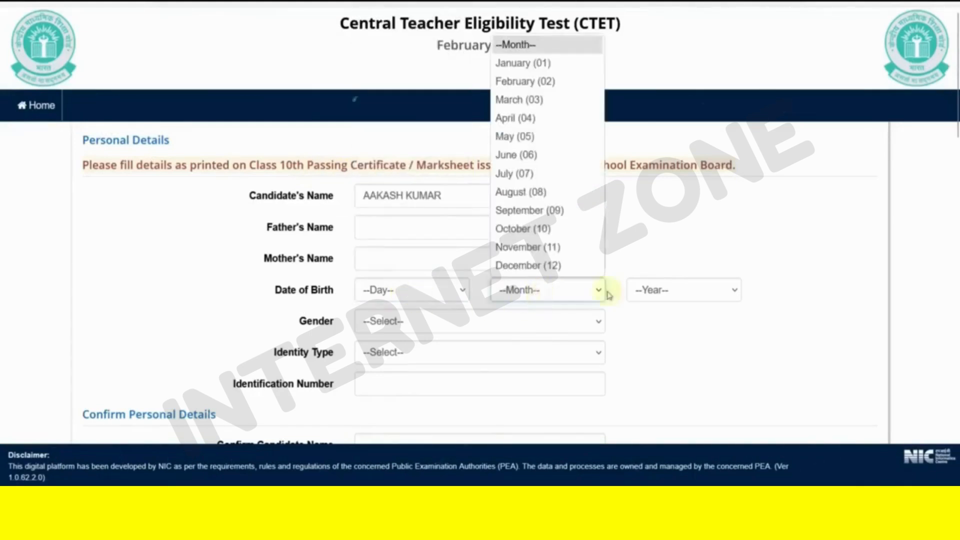
left_click(658, 293)
left_click(673, 334)
left_click(426, 326)
left_click(407, 361)
- Choose Driving License as the identity type
scroll(450, 343, "down", 3)
left_click(380, 206)
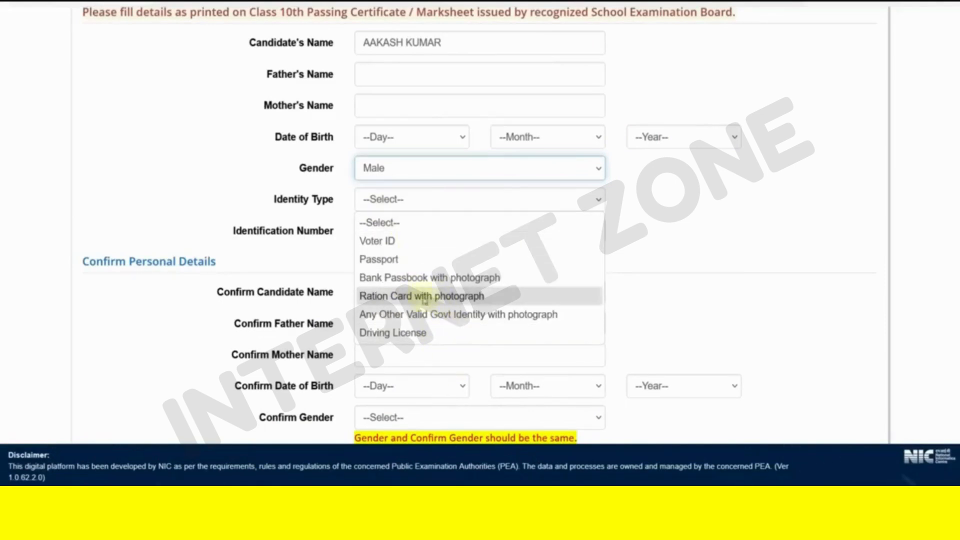
left_click(430, 333)
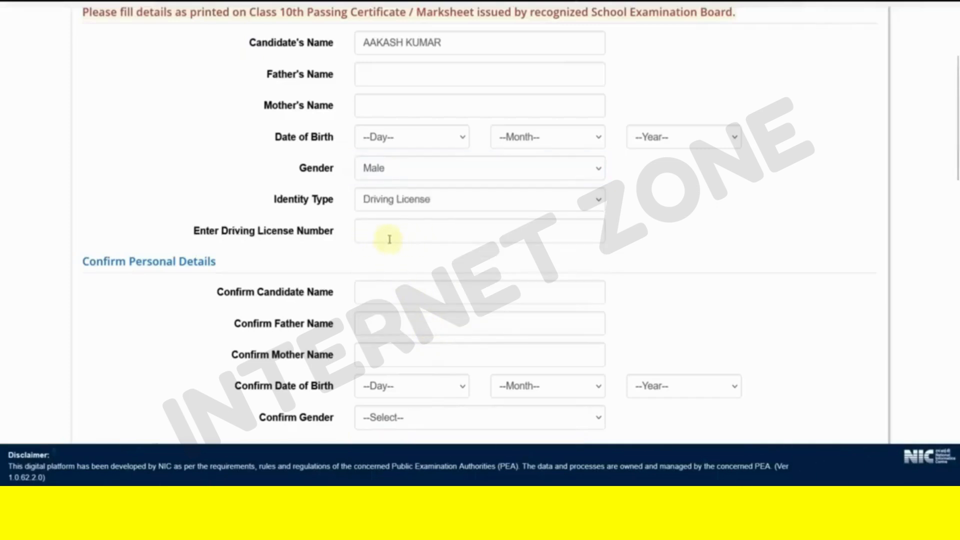
scroll(396, 242, "down", 2)
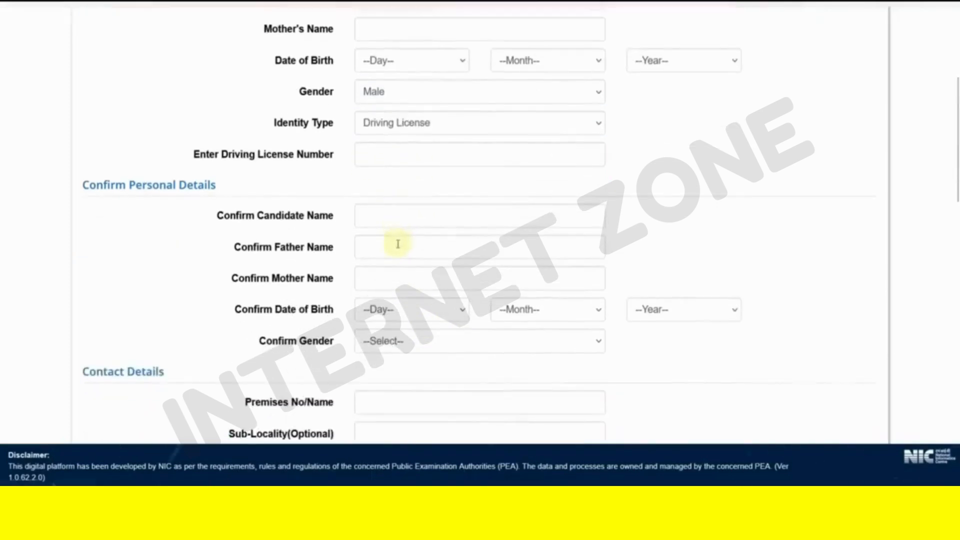
scroll(337, 245, "up", 2)
scroll(435, 235, "down", 3)
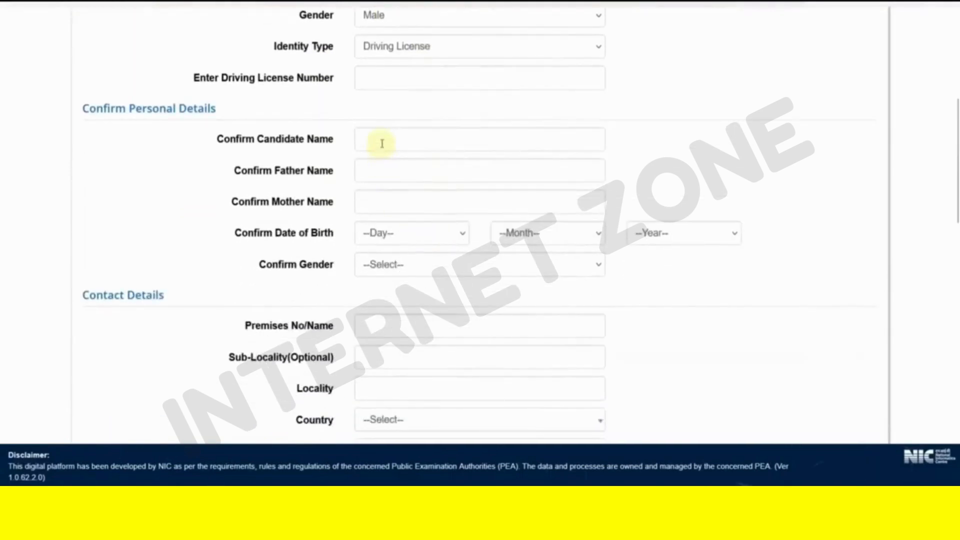
- Check the confirm date-of-birth lists and set Confirm Gender to Male
left_click(401, 233)
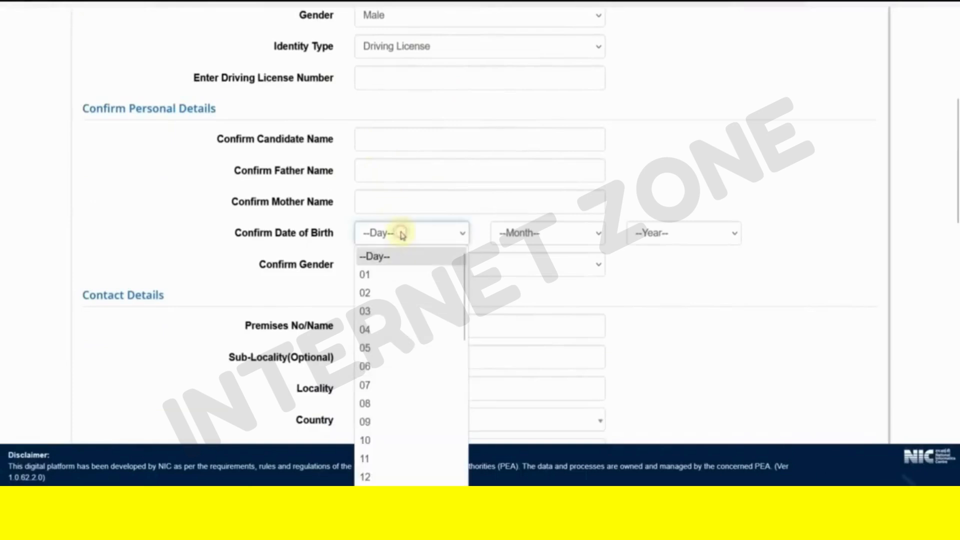
left_click(575, 239)
left_click(397, 273)
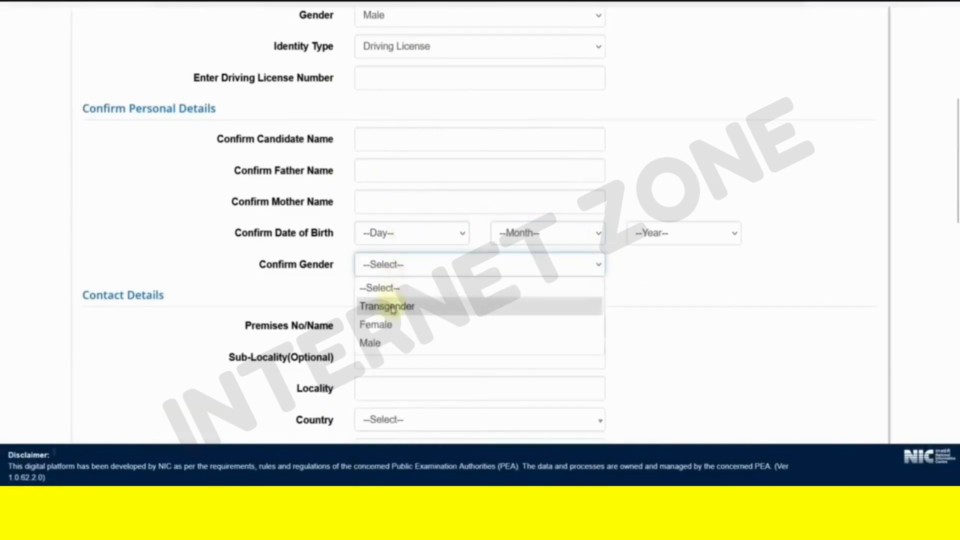
left_click(385, 343)
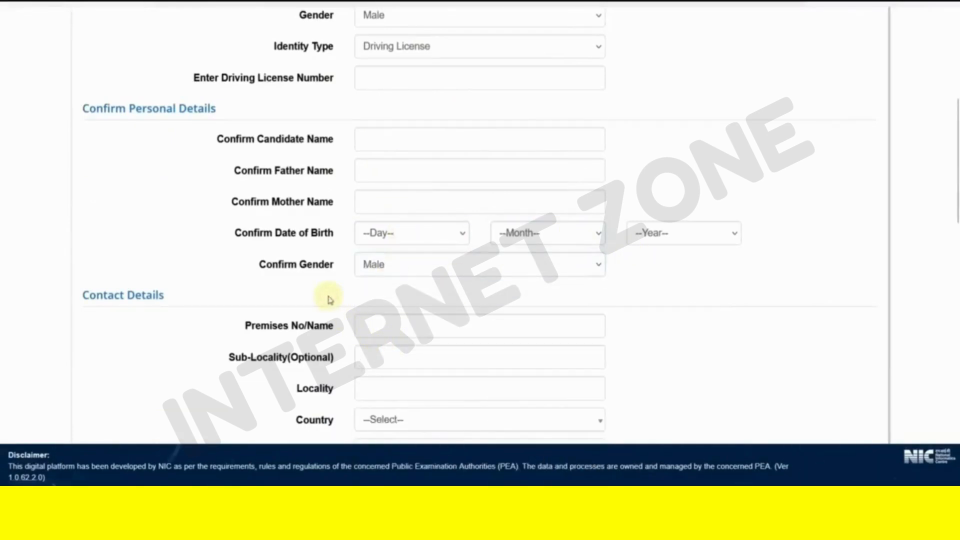
scroll(330, 299, "down", 3)
left_click(376, 174)
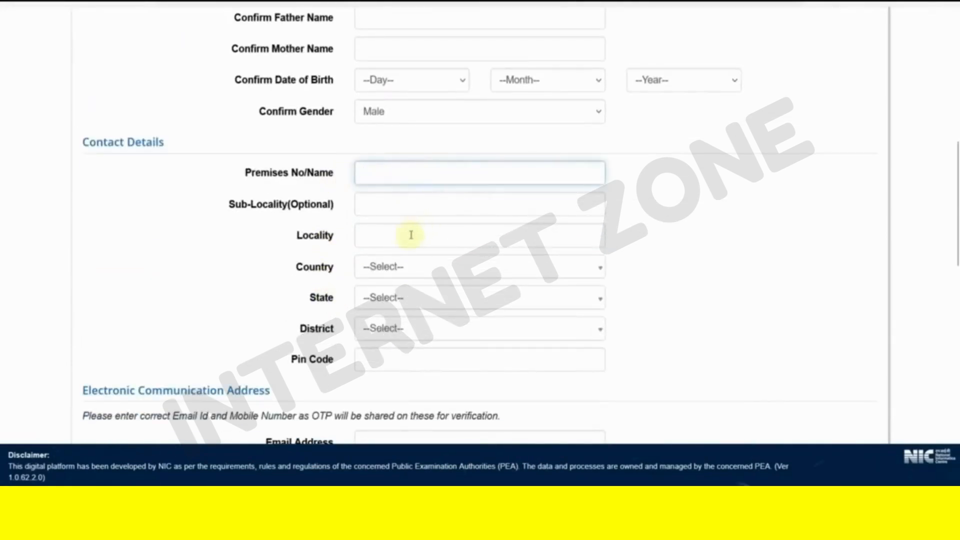
- Set the contact address to country India, state Rajasthan, district ALWAR, then review the form below
left_click(407, 270)
left_click(392, 330)
left_click(388, 308)
scroll(429, 400, "down", 9)
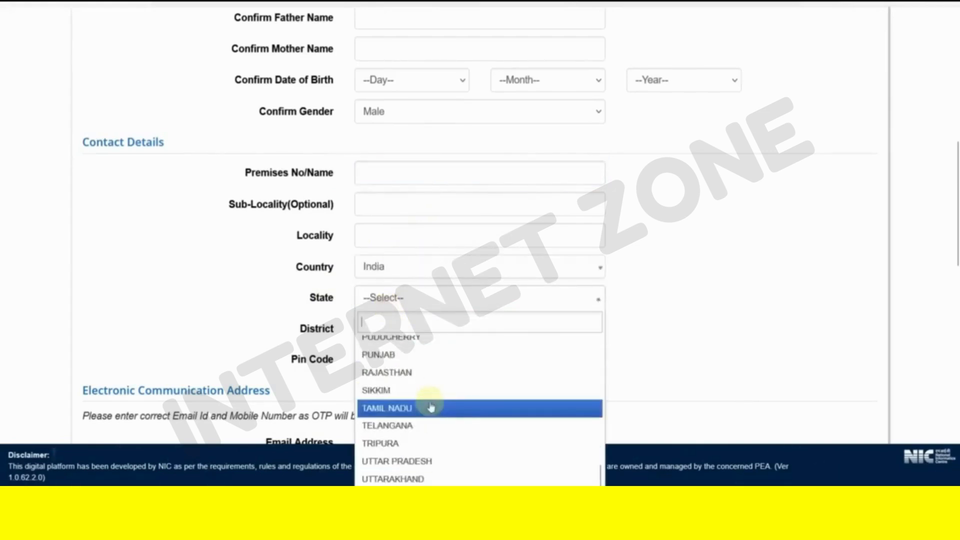
left_click(404, 373)
left_click(392, 329)
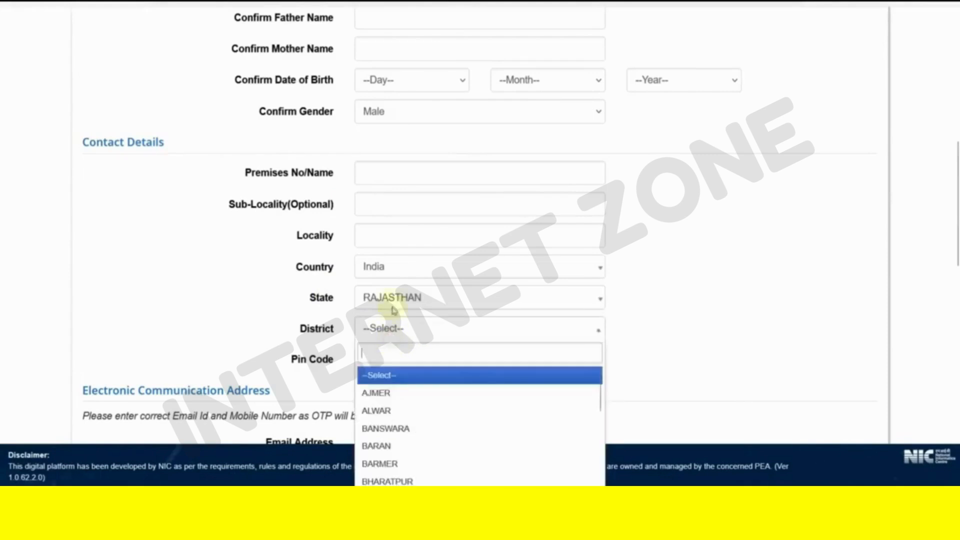
left_click(394, 411)
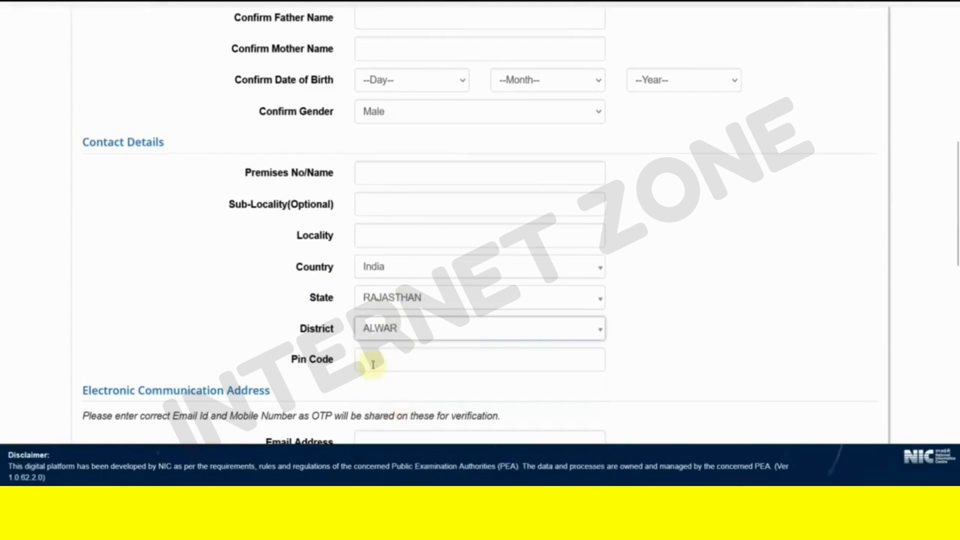
scroll(430, 360, "down", 5)
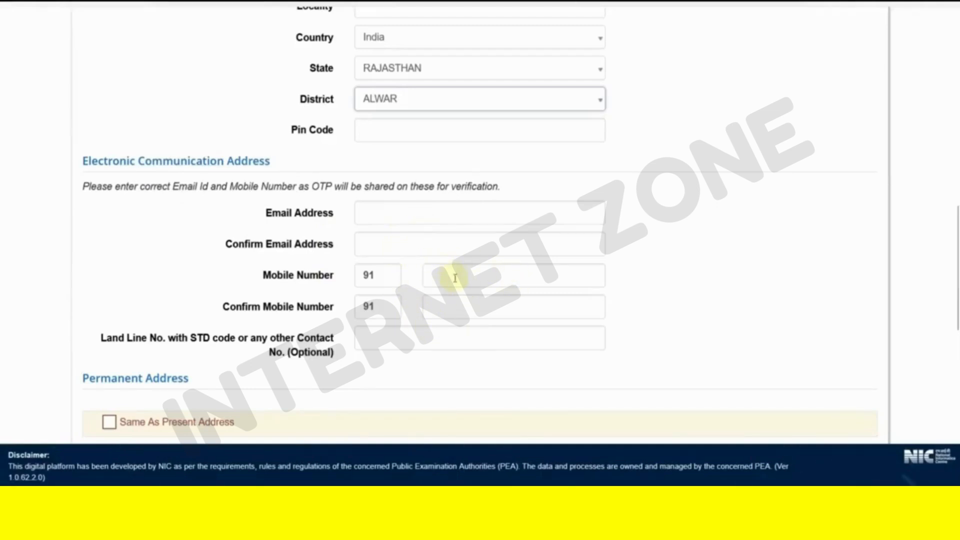
scroll(455, 278, "up", 3)
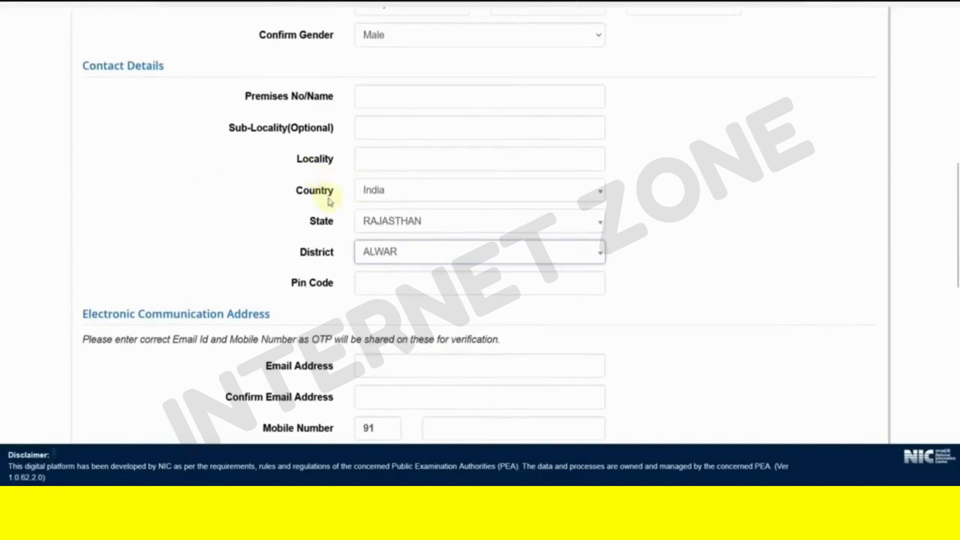
scroll(329, 201, "down", 6)
scroll(331, 206, "down", 2)
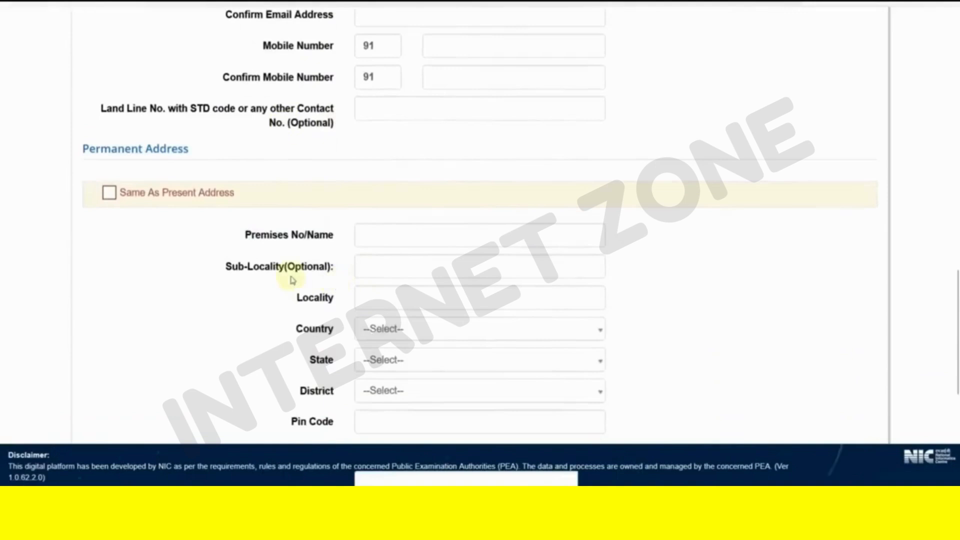
scroll(291, 278, "down", 2)
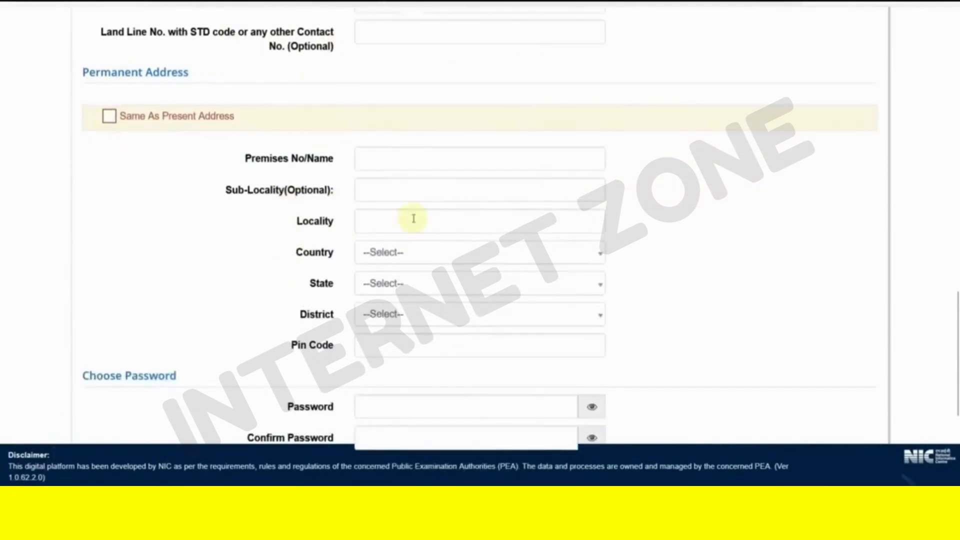
scroll(414, 219, "down", 6)
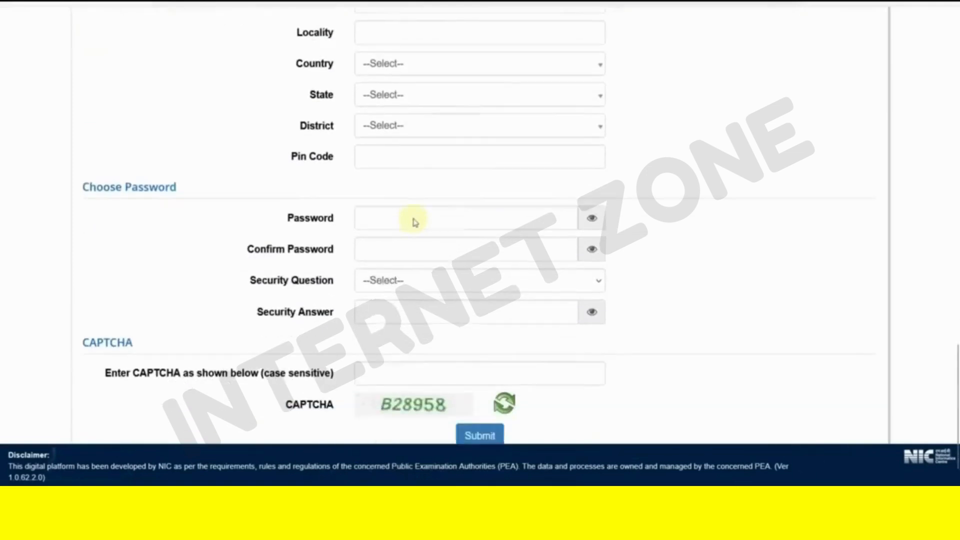
- Choose the frequently visited website question as the security question
left_click(491, 179)
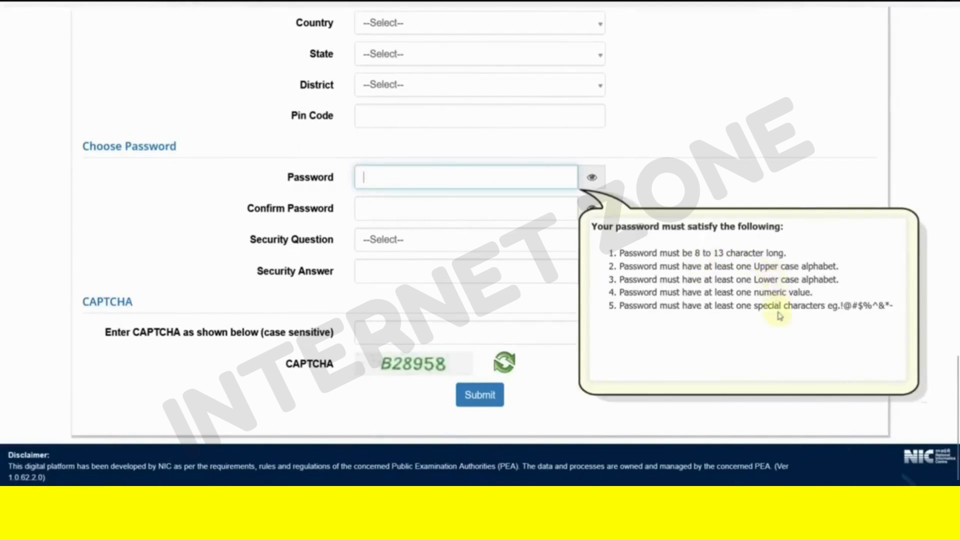
left_click(395, 245)
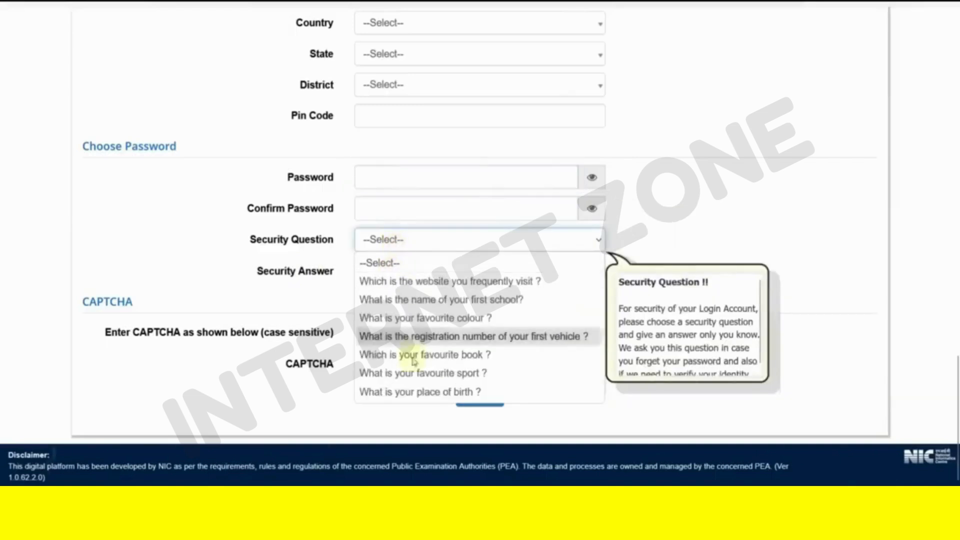
left_click(238, 297)
left_click(361, 242)
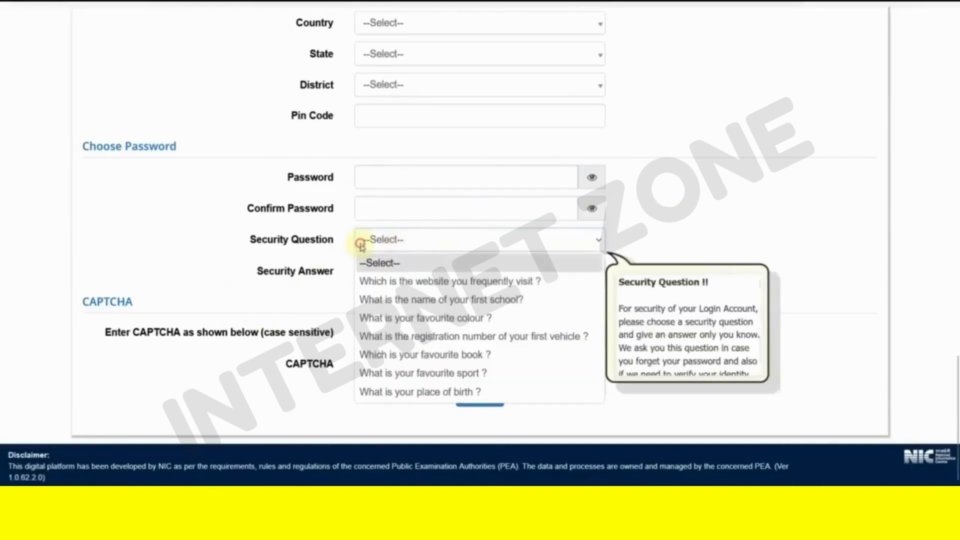
left_click(435, 279)
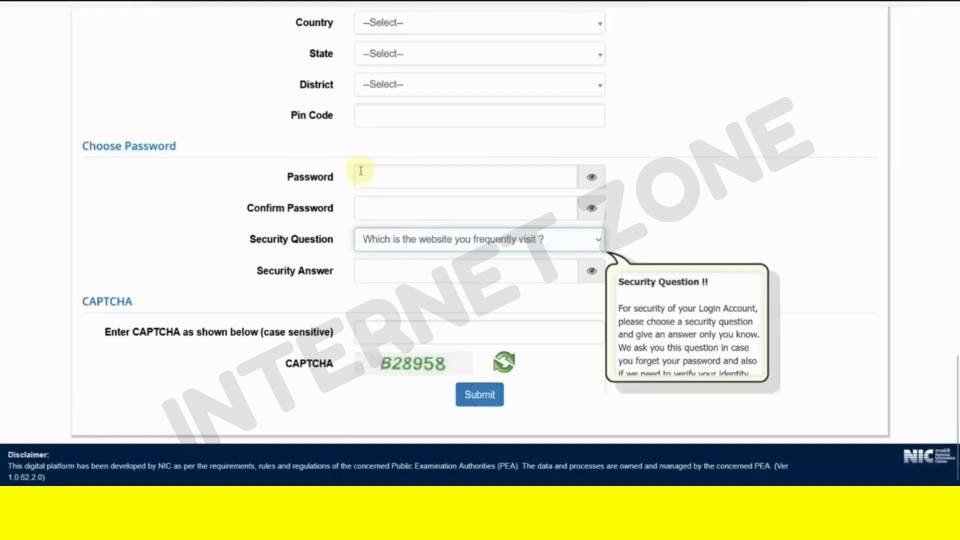
- Retrieve the account password from the saved Notepad note, then close the note
key("alt+Tab")
scroll(470, 85, "up", 12)
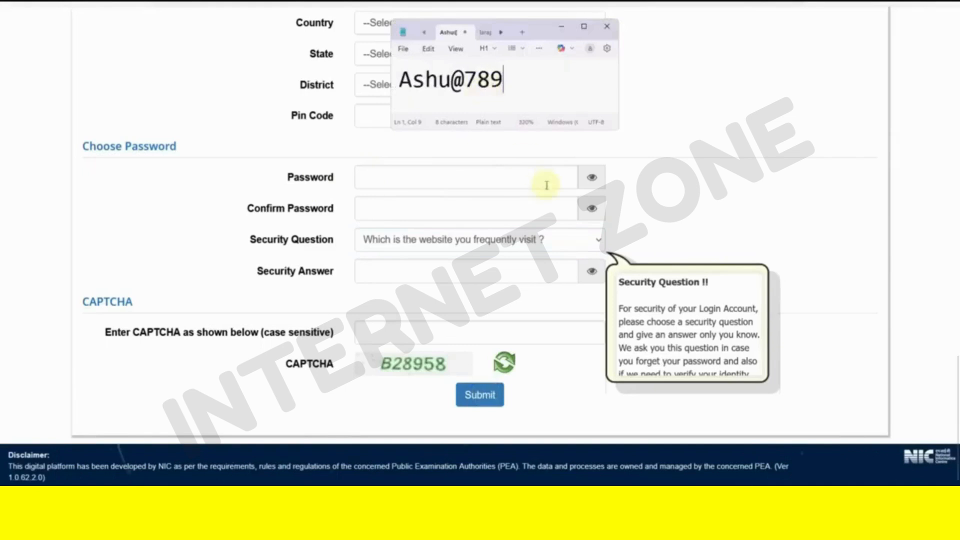
left_click(495, 176)
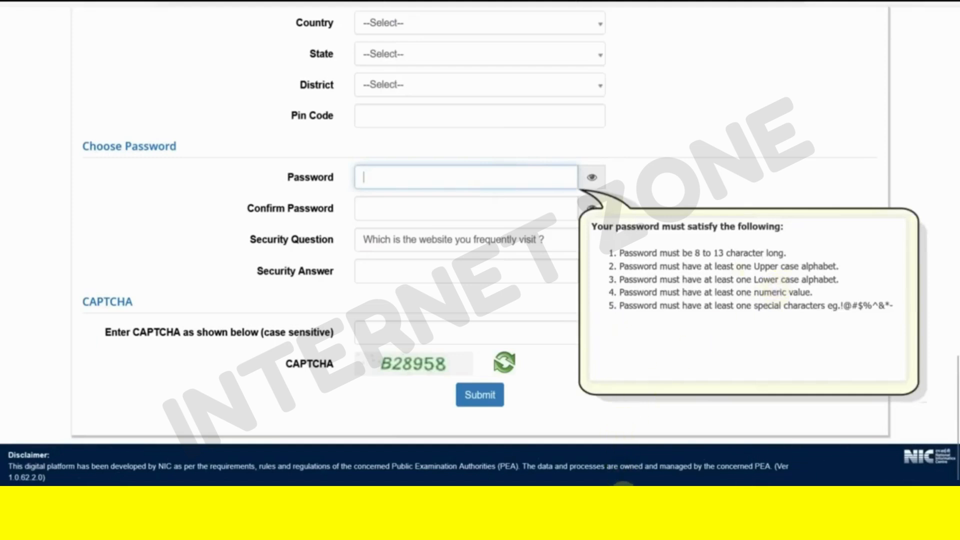
left_click(622, 484)
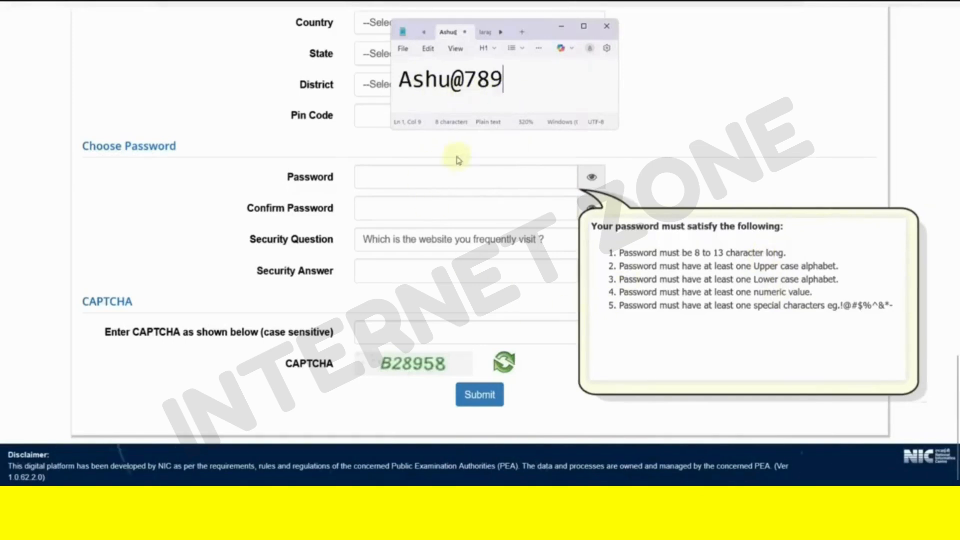
left_click(607, 27)
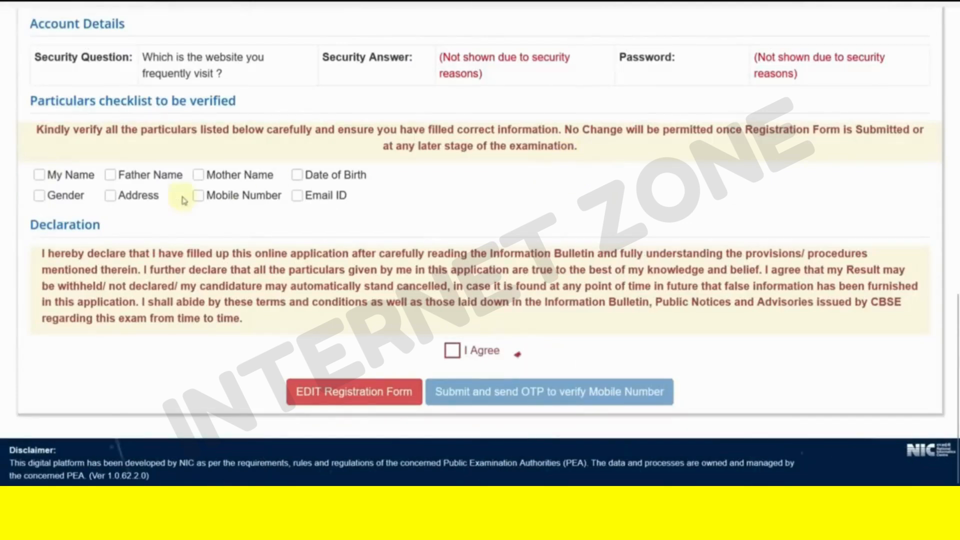
- Tick all eight particulars, My Name through Email ID, and accept the declaration
left_click(39, 175)
left_click(40, 195)
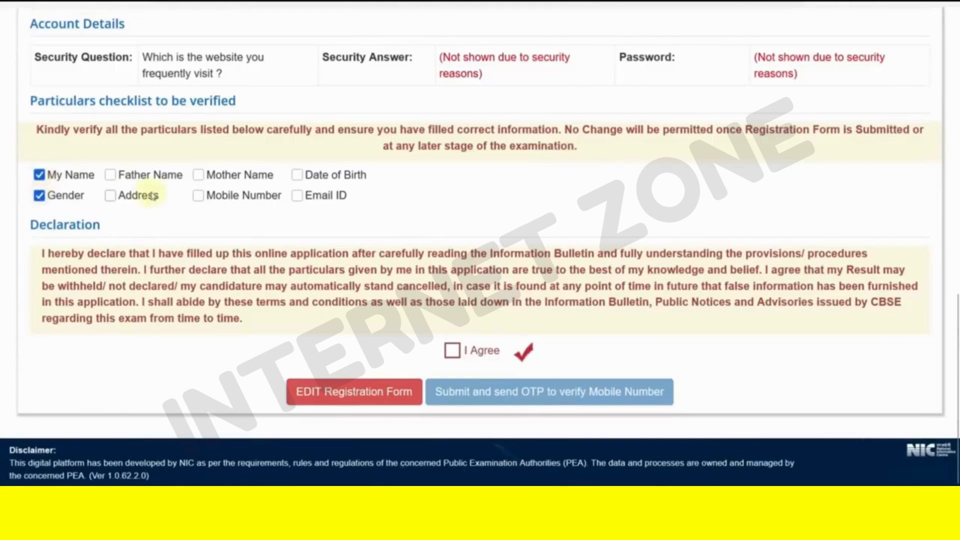
left_click(111, 175)
left_click(111, 195)
left_click(199, 175)
left_click(199, 195)
left_click(297, 174)
left_click(298, 196)
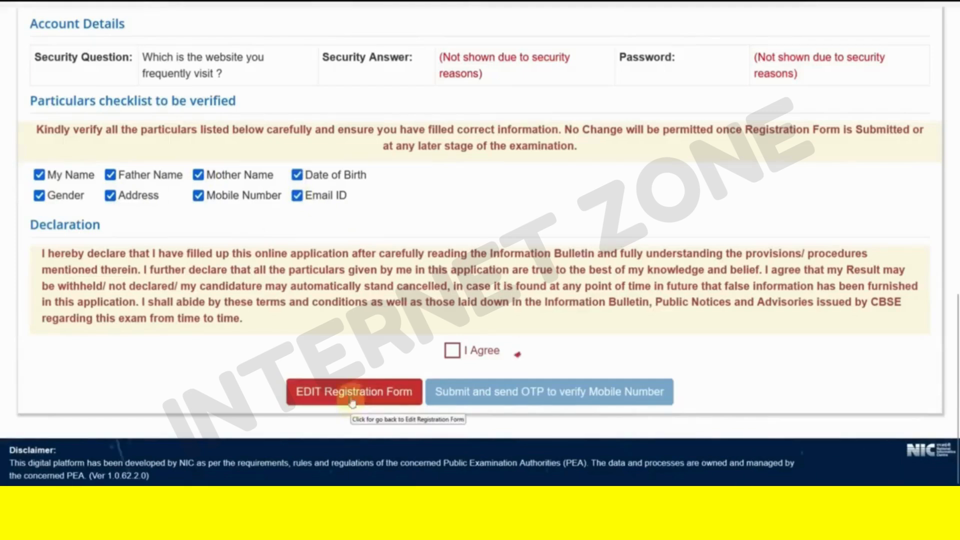
left_click(453, 351)
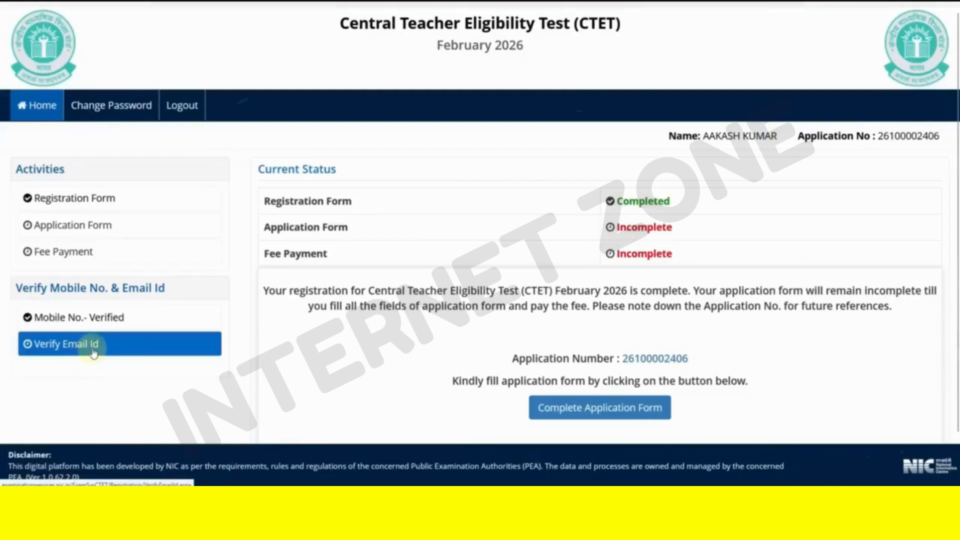
- Request an email OTP, enter it and acknowledge the Email Verified confirmation
left_click(94, 352)
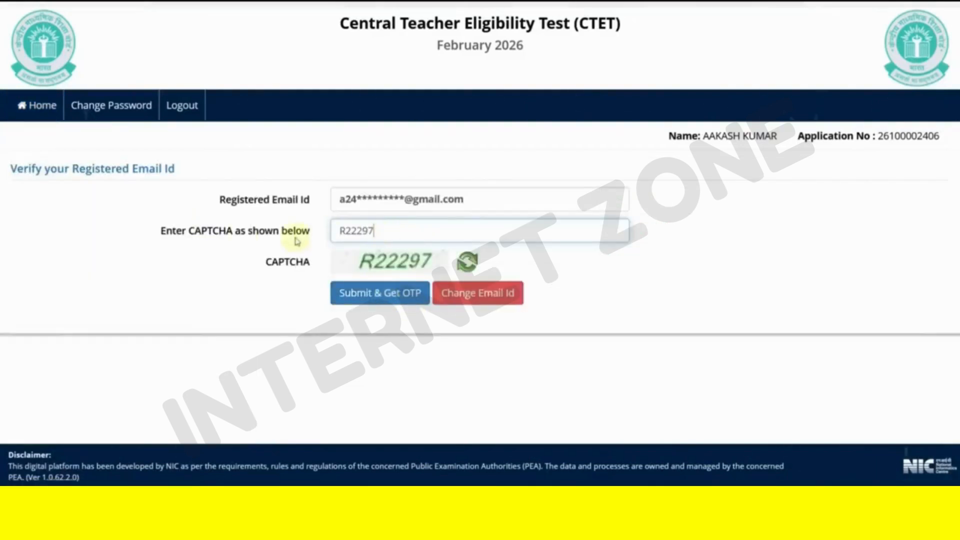
left_click(372, 304)
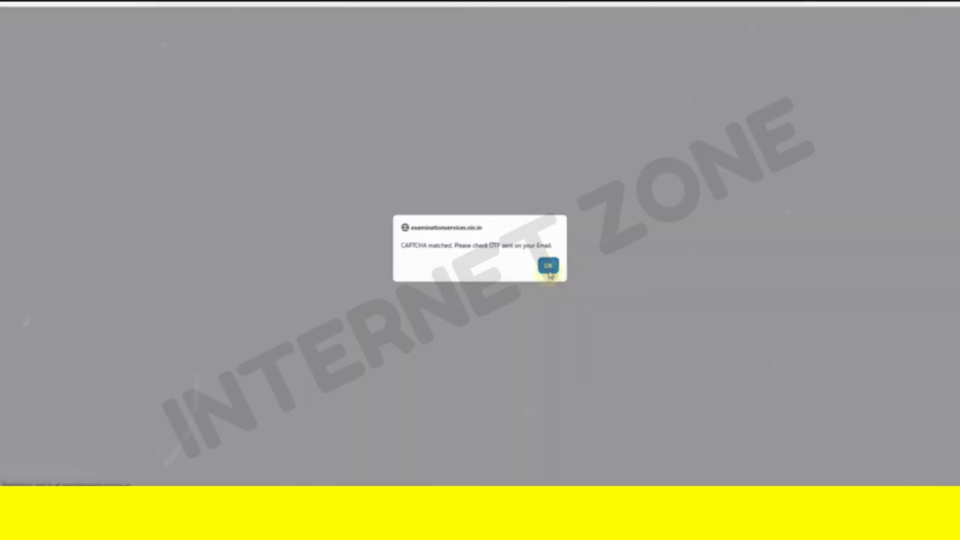
left_click(548, 264)
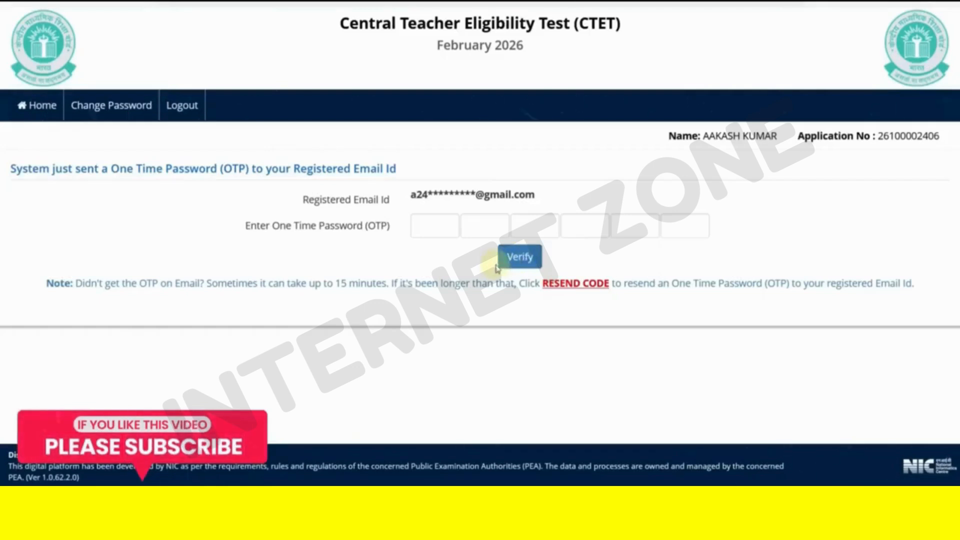
left_click(426, 231)
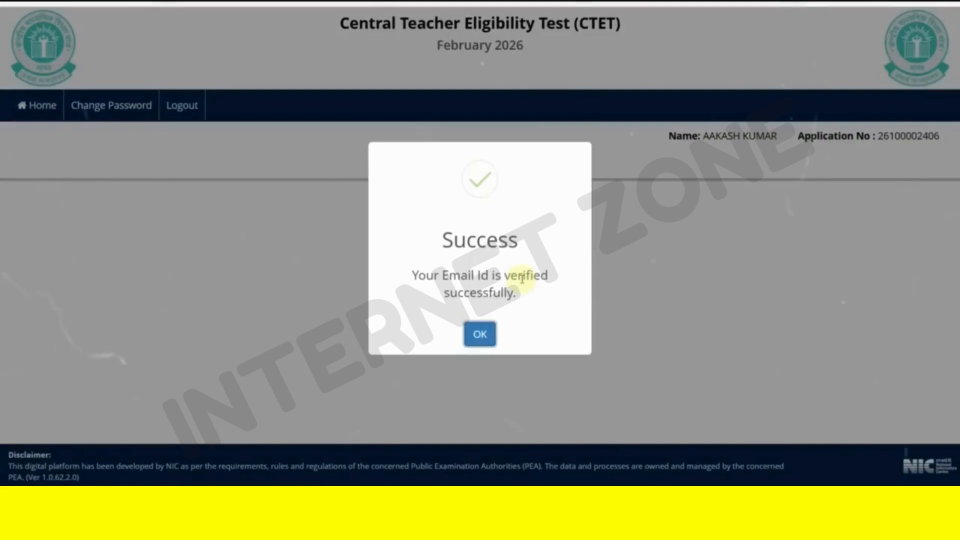
left_click(483, 334)
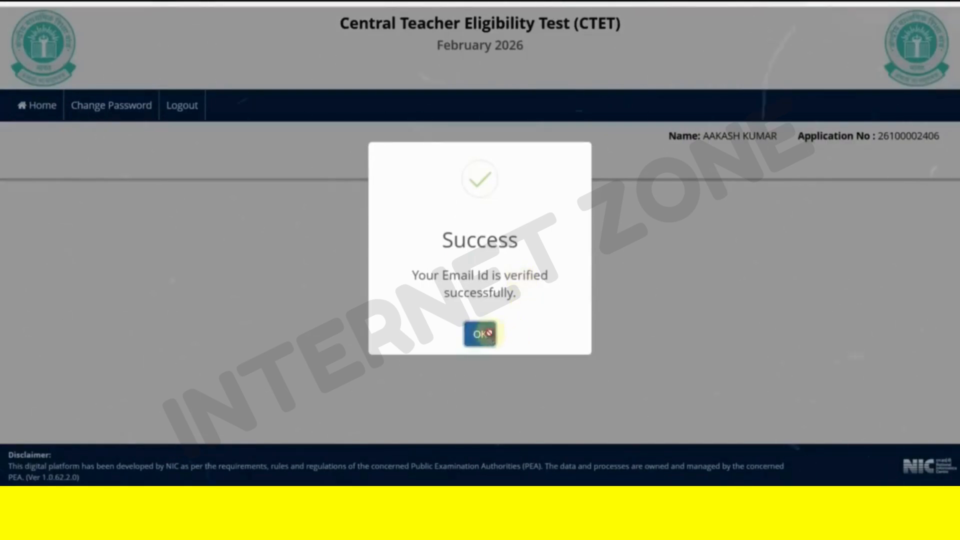
scroll(509, 312, "down", 1)
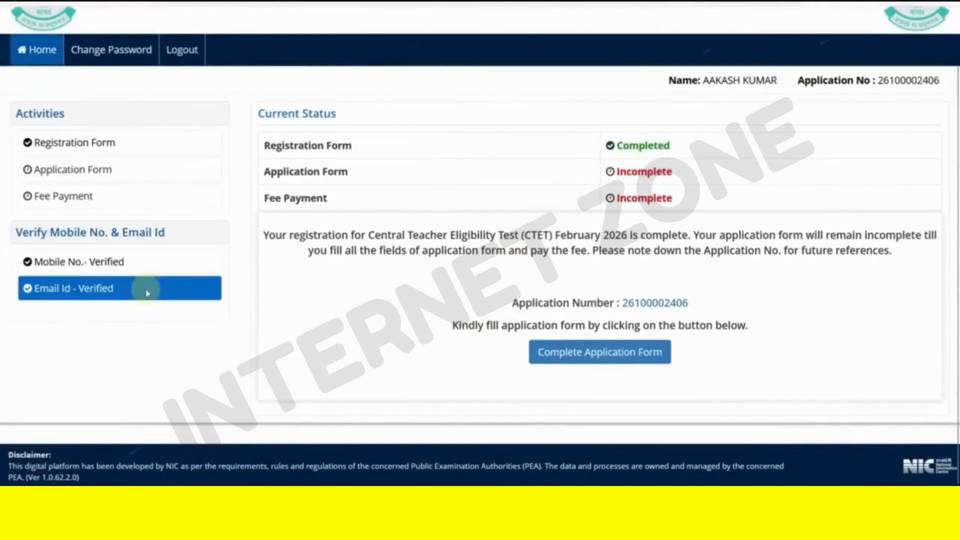
- In Personal Details, set nationality Indian and category OBC (Non Creamy Layer), confirmed
left_click(596, 353)
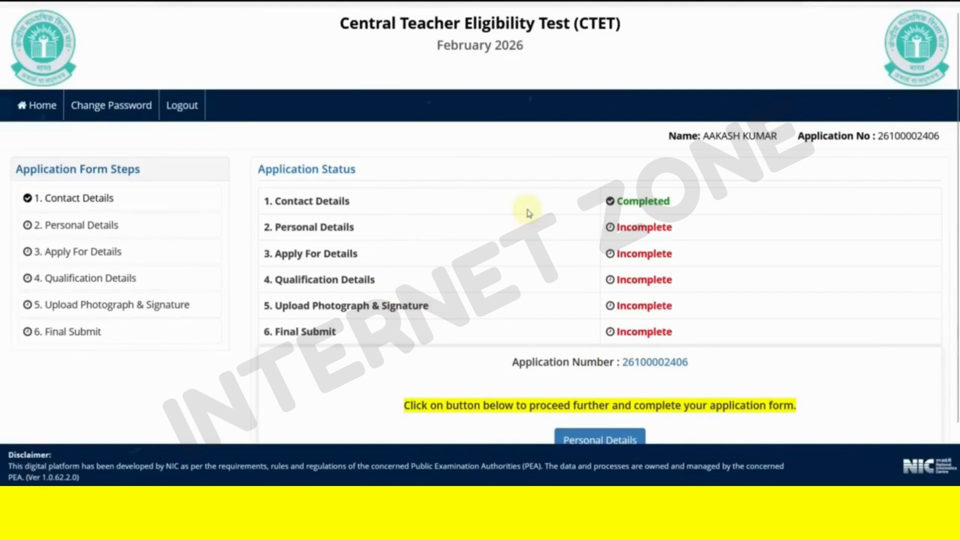
scroll(528, 214, "down", 2)
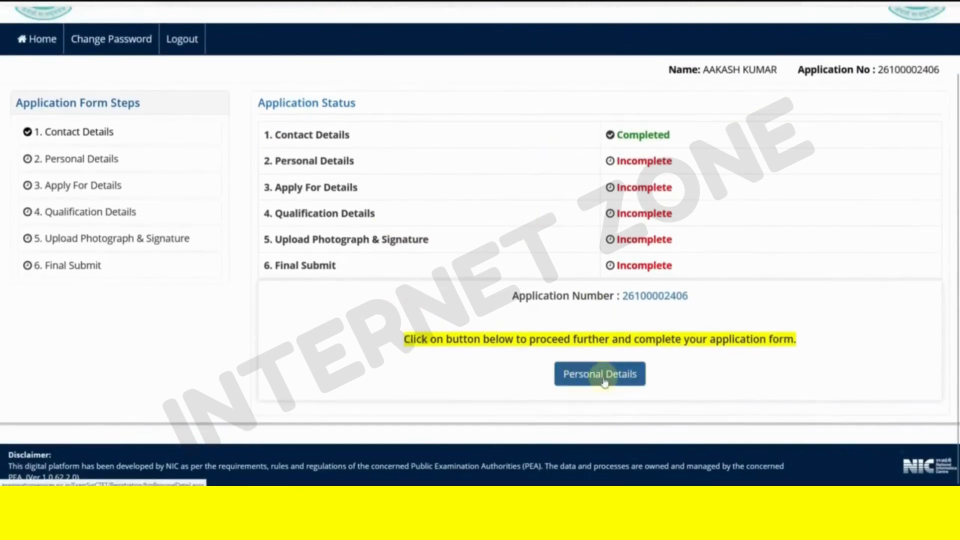
left_click(604, 382)
left_click(532, 35)
left_click(535, 93)
left_click(533, 75)
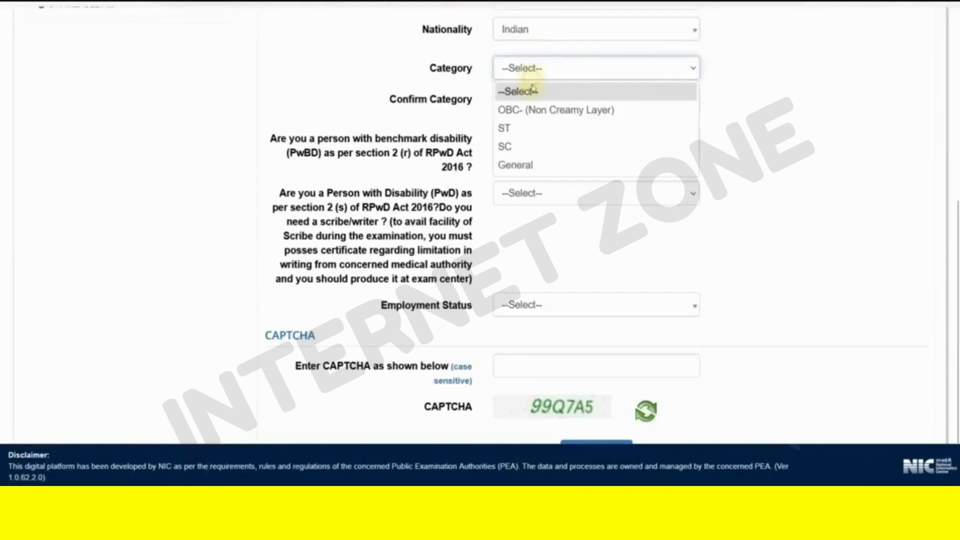
left_click(552, 110)
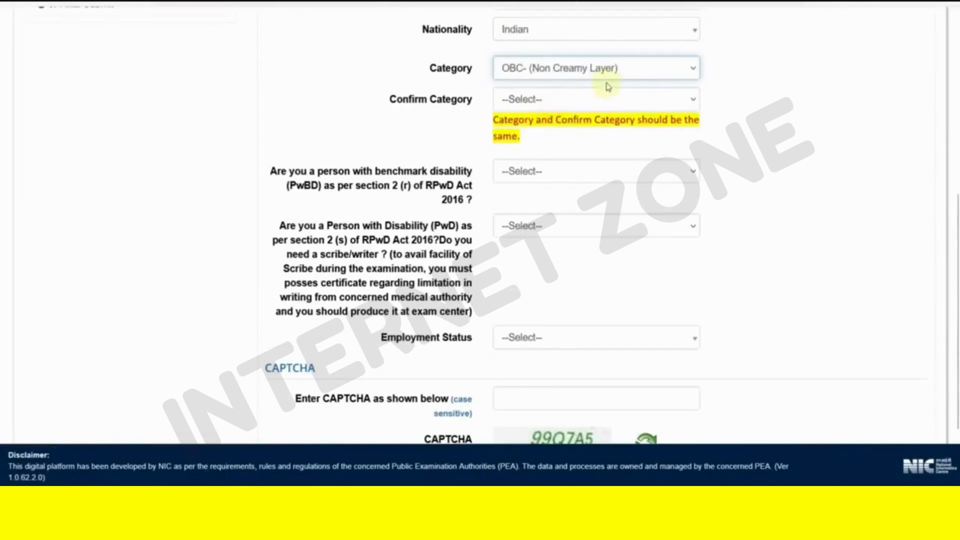
left_click(553, 106)
left_click(542, 141)
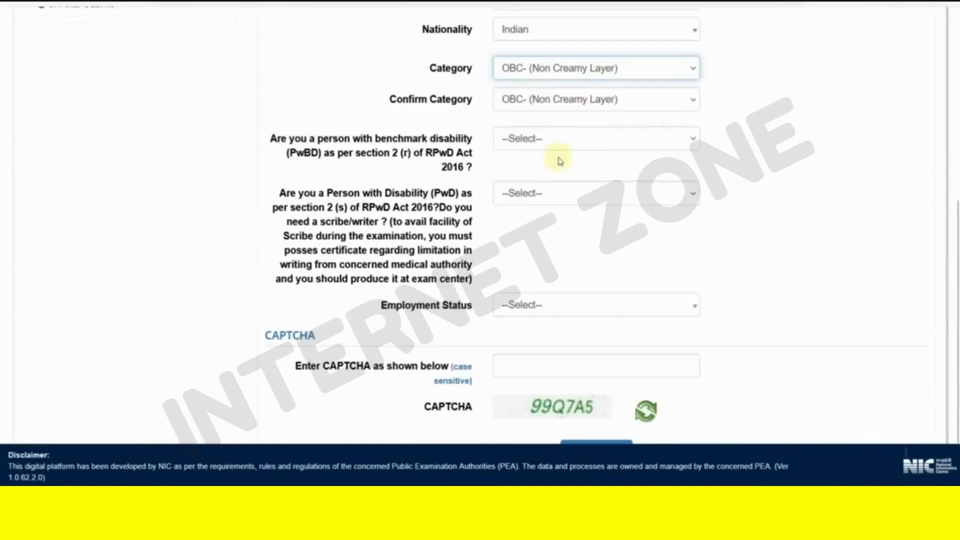
- Answer No to benchmark disability and No to needing a scribe
left_click(545, 145)
left_click(538, 197)
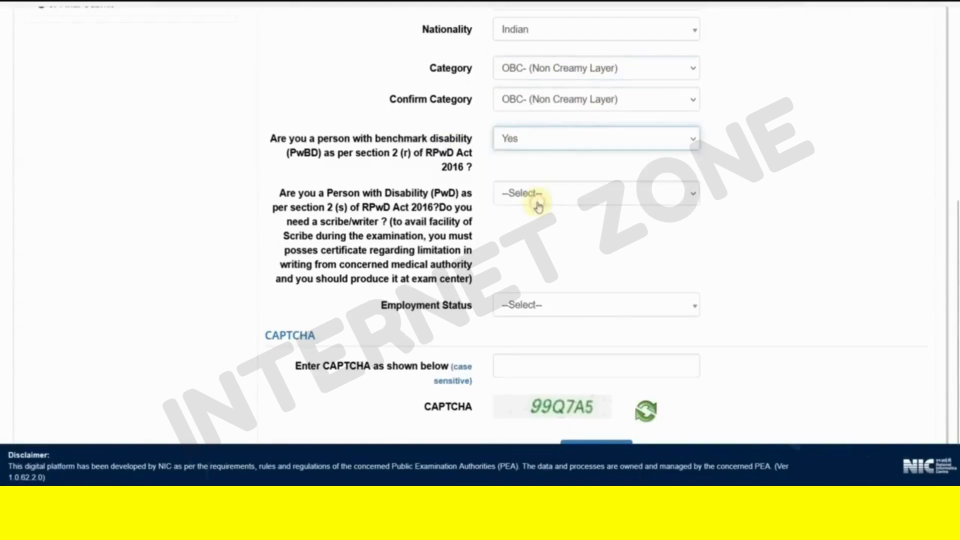
left_click(524, 204)
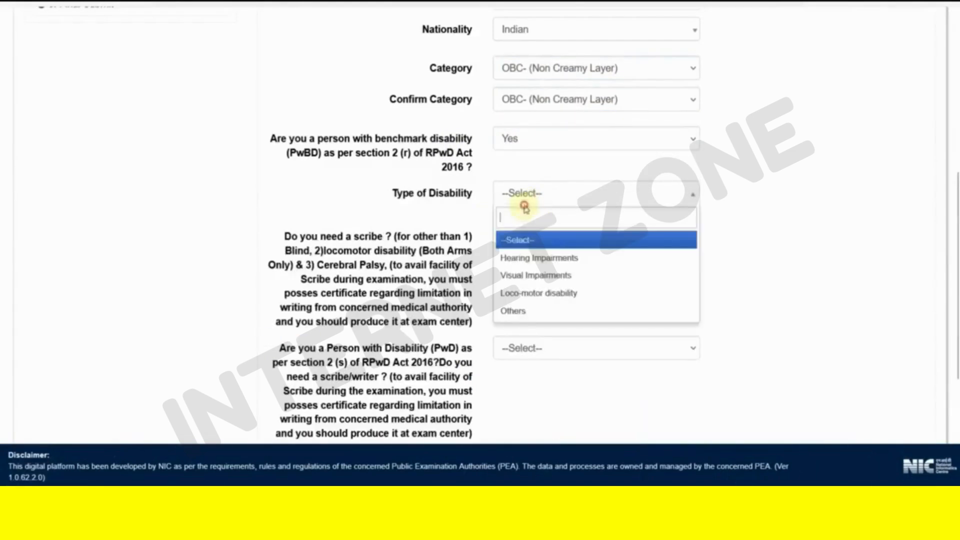
left_click(543, 258)
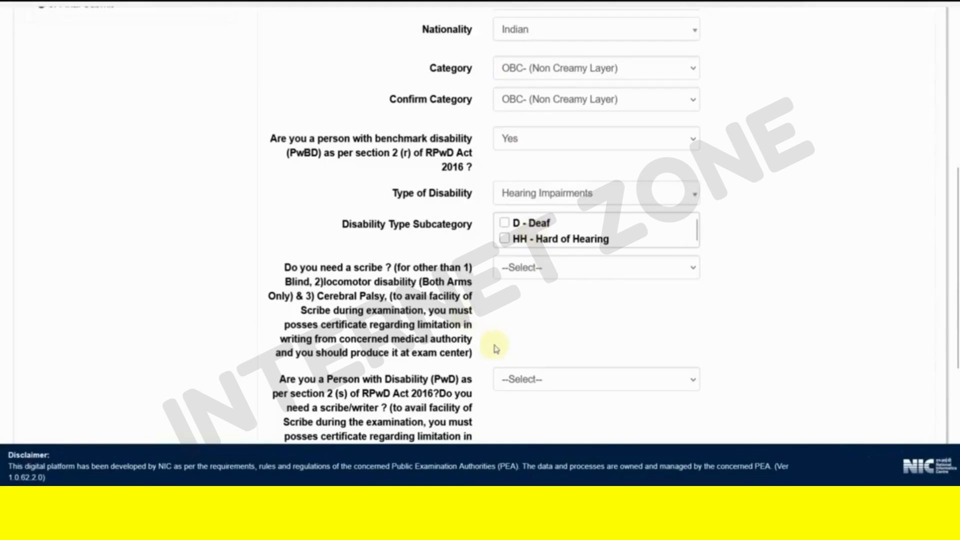
left_click(519, 142)
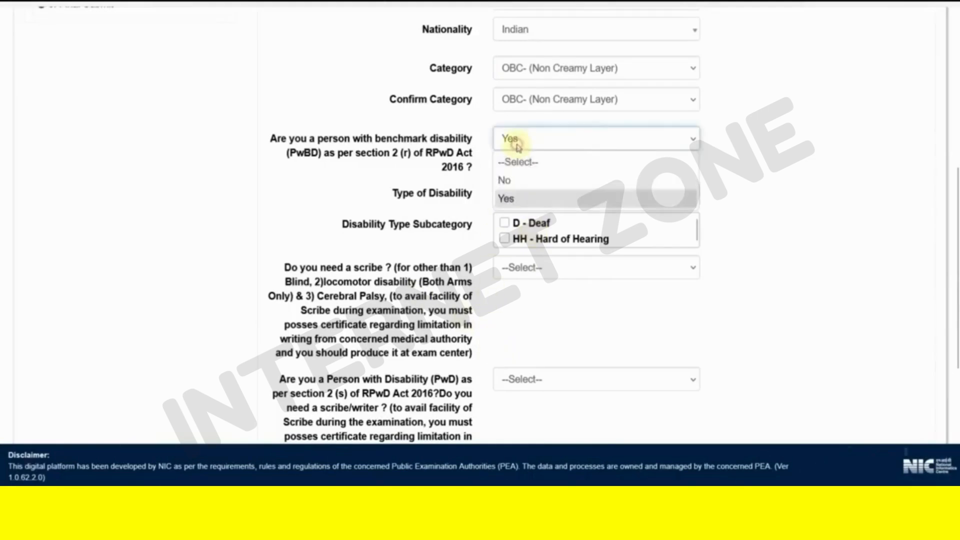
left_click(511, 182)
left_click(545, 199)
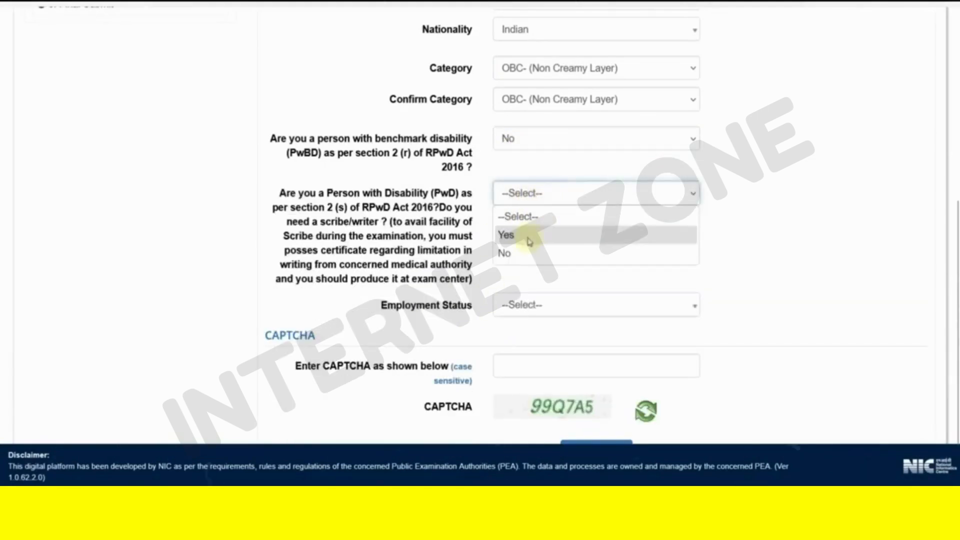
left_click(521, 254)
scroll(533, 258, "down", 1)
- Set employment status to Not Employed, enter CAPTCHA 99QA and save
left_click(526, 241)
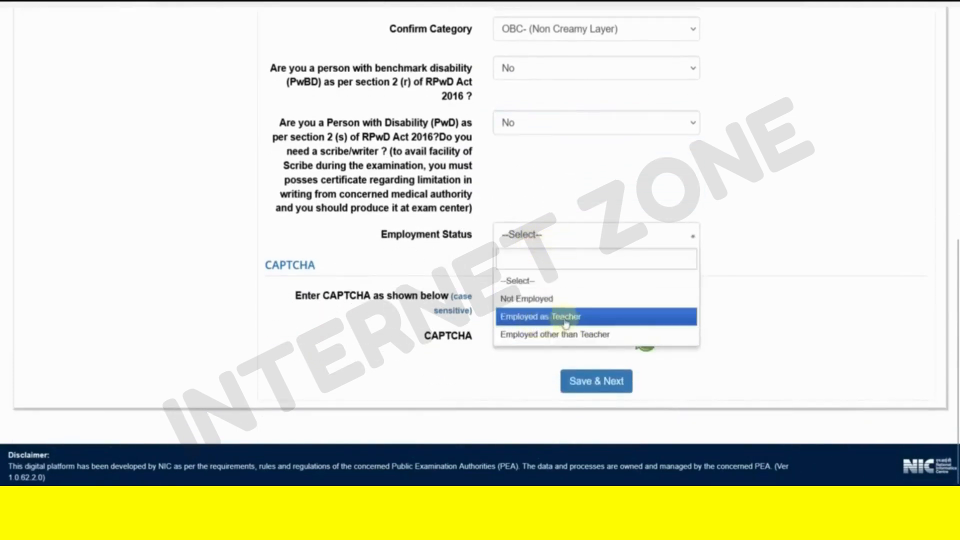
left_click(585, 334)
left_click(535, 242)
left_click(541, 320)
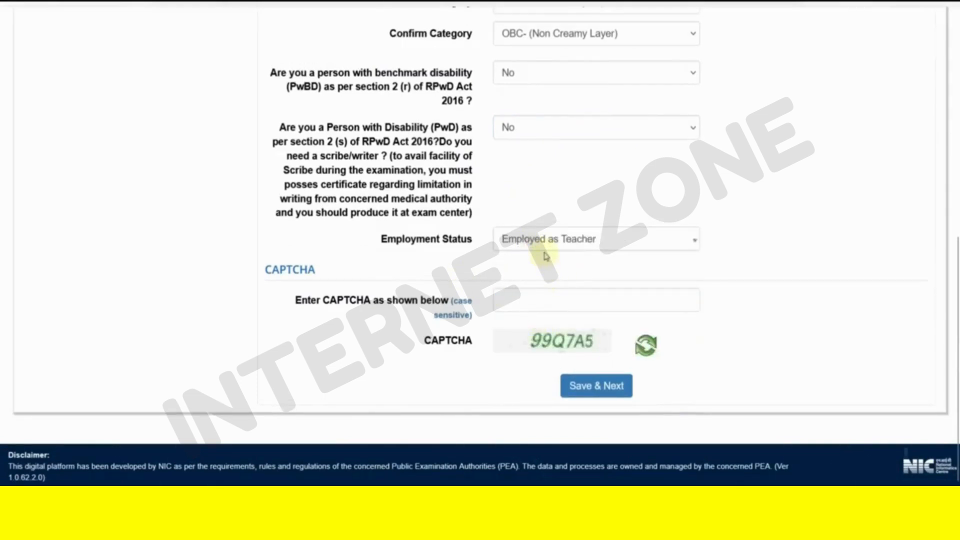
left_click(543, 248)
left_click(540, 302)
left_click(553, 304)
type("99QA")
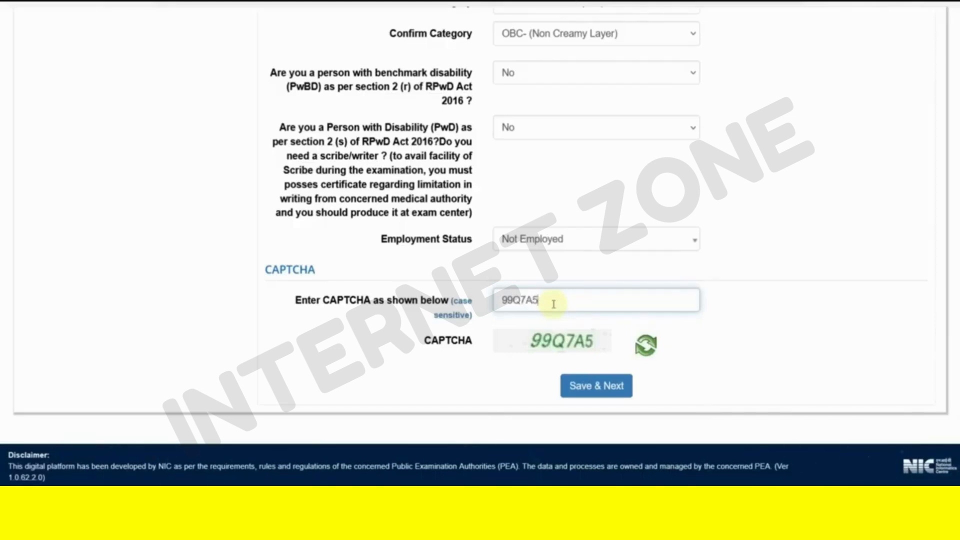
left_click(609, 393)
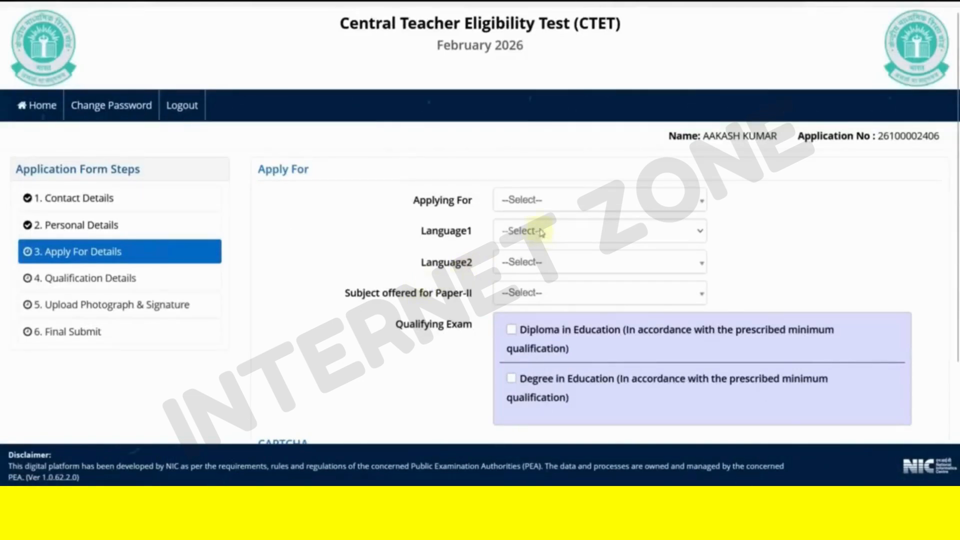
- Try Paper-I and Paper-II in Applying For, settling on Both (Paper-I and Paper-II)
left_click(536, 200)
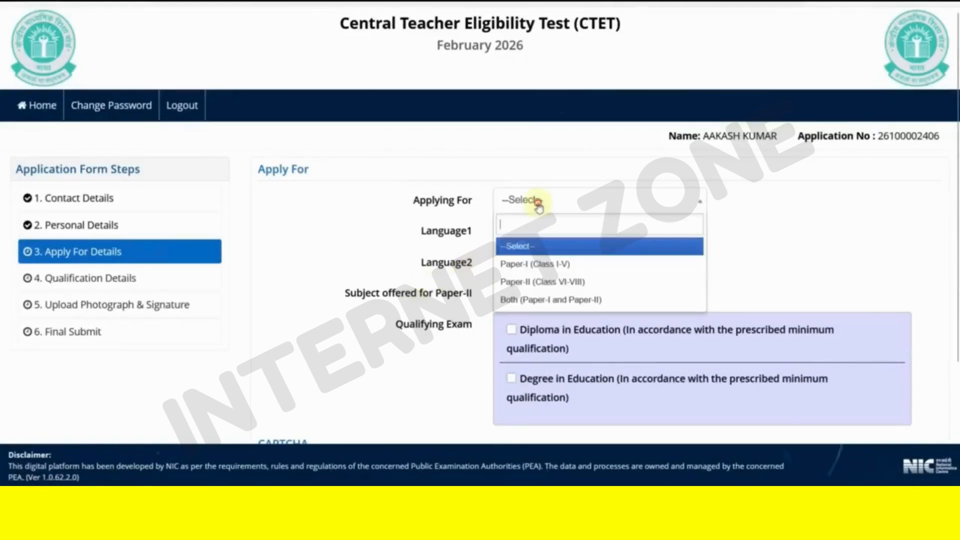
left_click(544, 275)
left_click(545, 206)
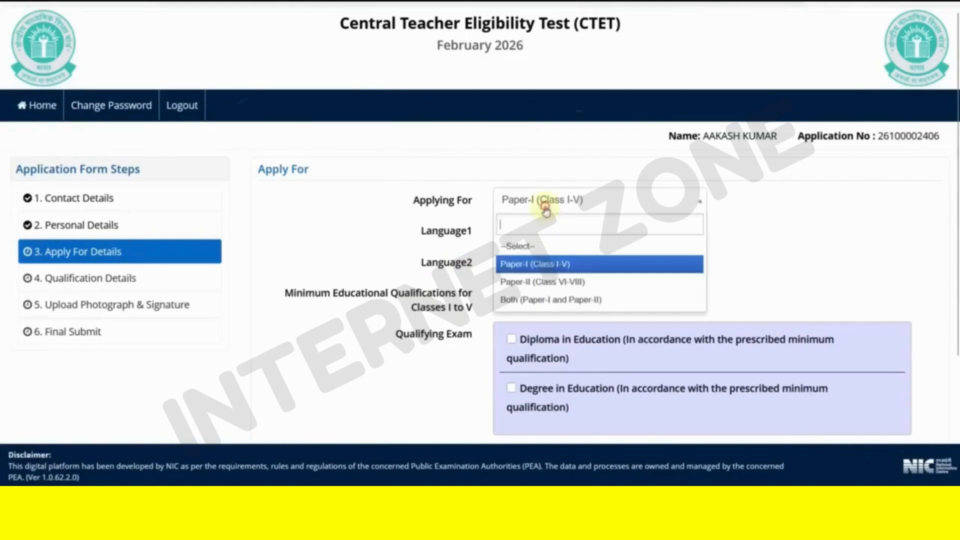
left_click(544, 281)
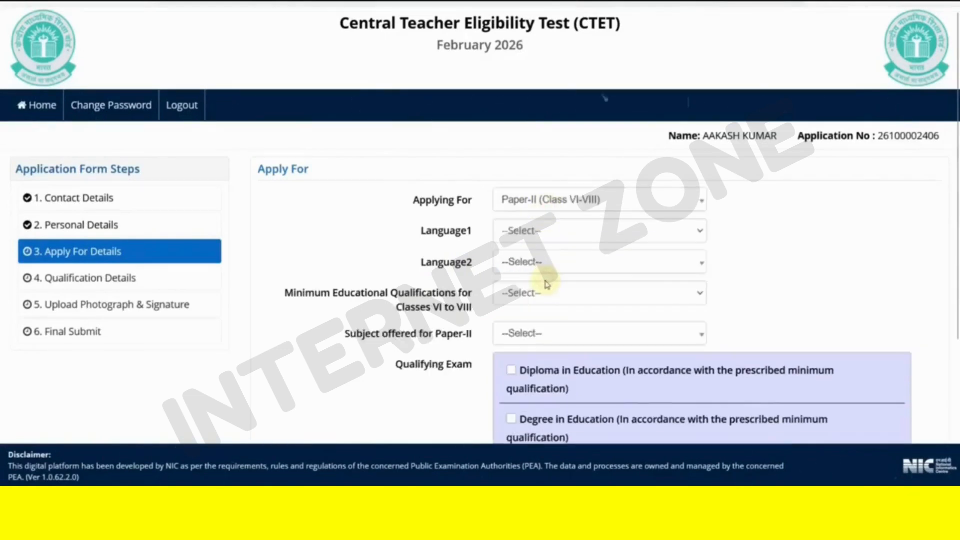
left_click(541, 205)
left_click(543, 302)
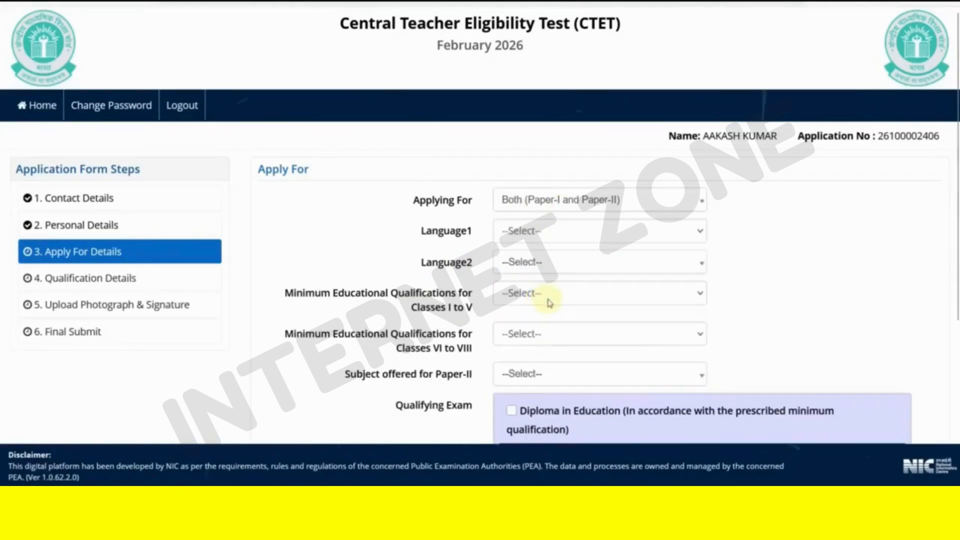
scroll(550, 302, "down", 2)
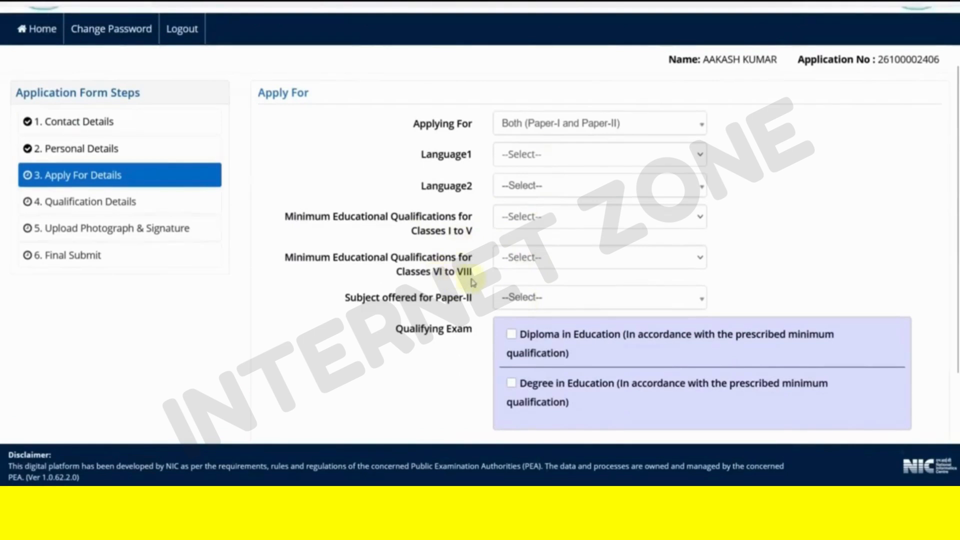
- Switch to Paper-II, review the Classes VI-VIII qualification options and check the bulletin PDF
left_click(548, 131)
left_click(544, 187)
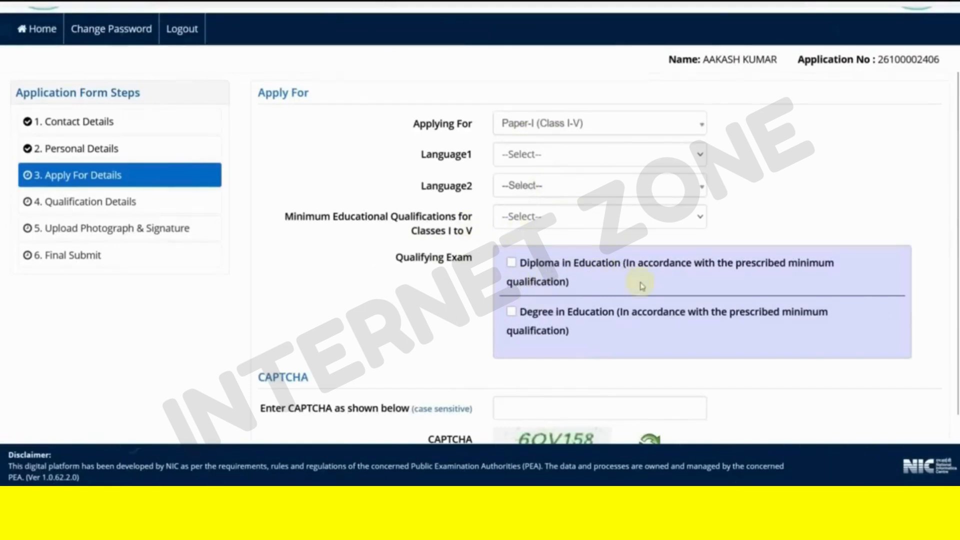
left_click(543, 133)
left_click(540, 205)
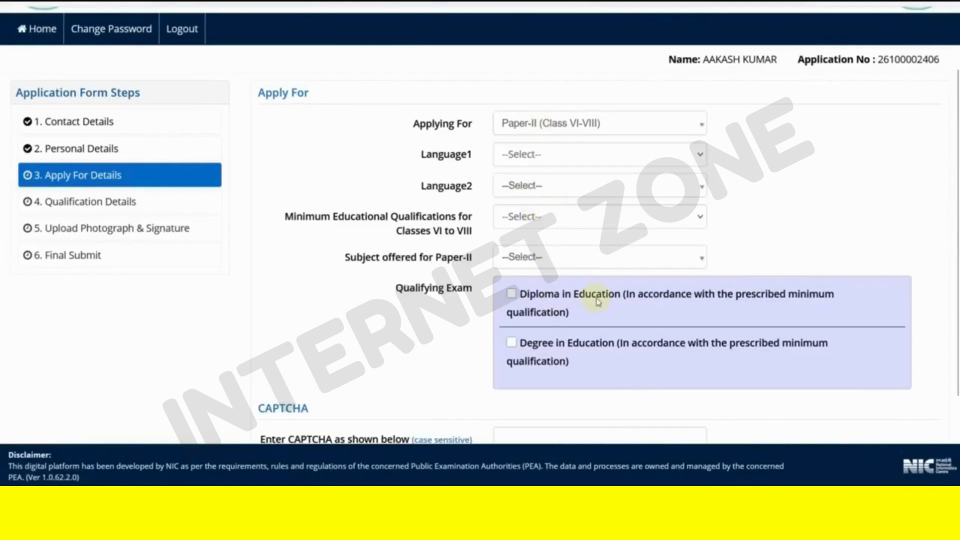
left_click(516, 218)
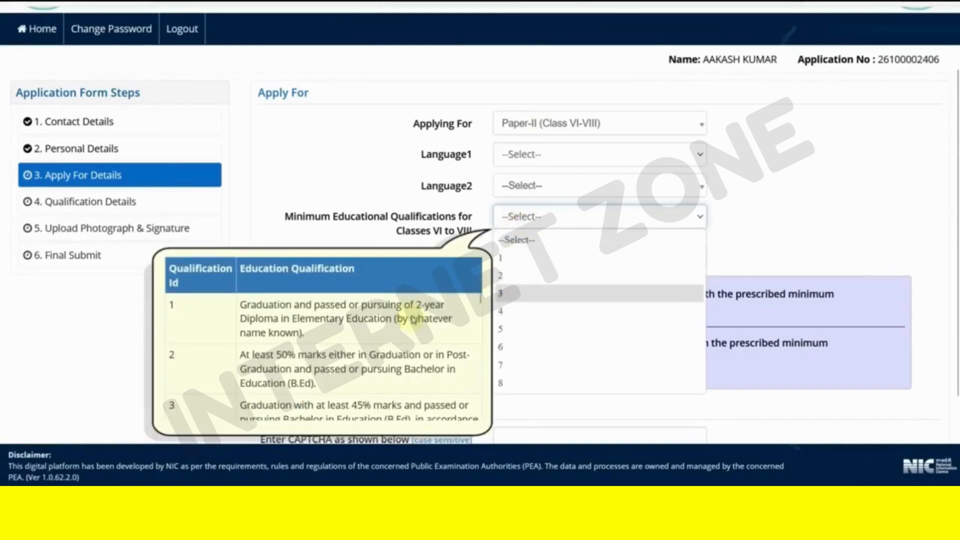
left_click(368, 222)
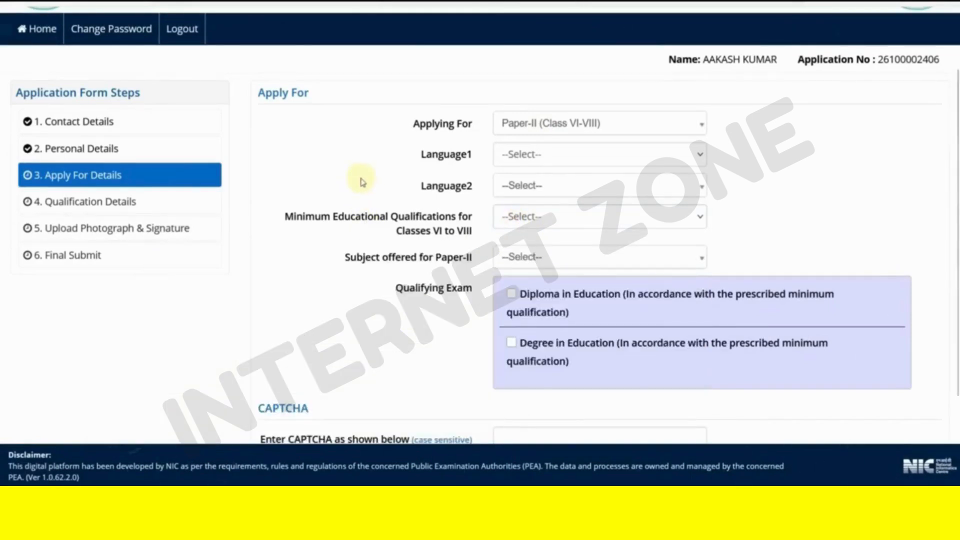
left_click(306, 2)
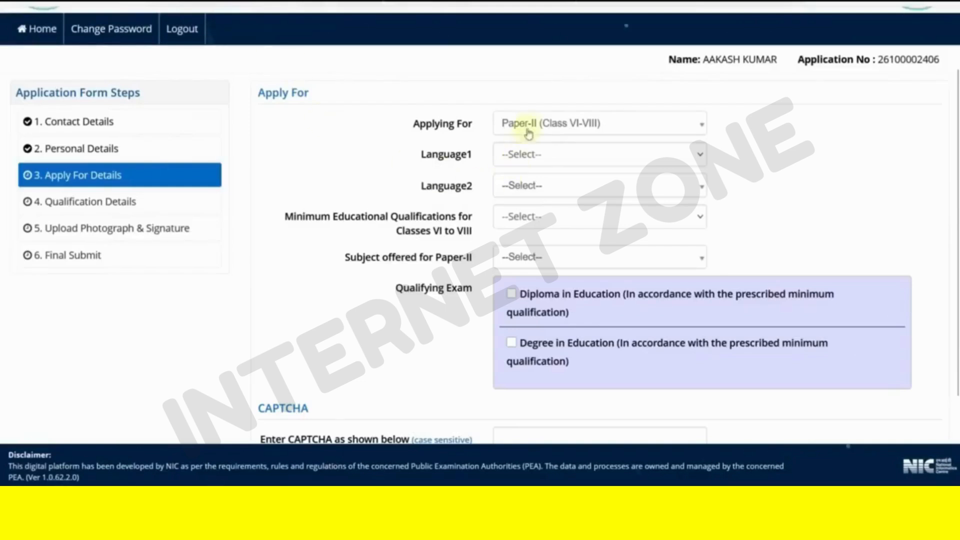
- Apply for Both (Paper-I and Paper-II) with Language1 Sanskrit and Language2 Hindi
left_click(528, 133)
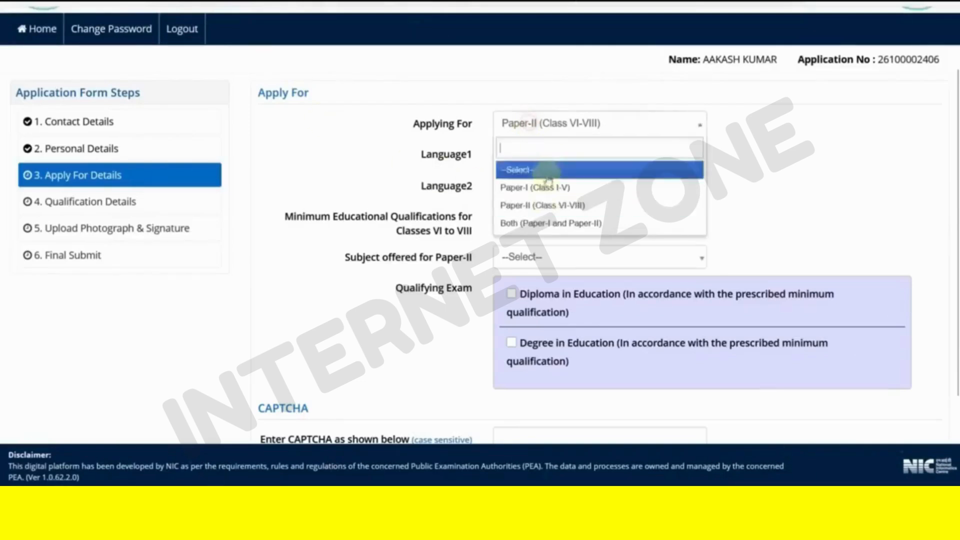
left_click(534, 224)
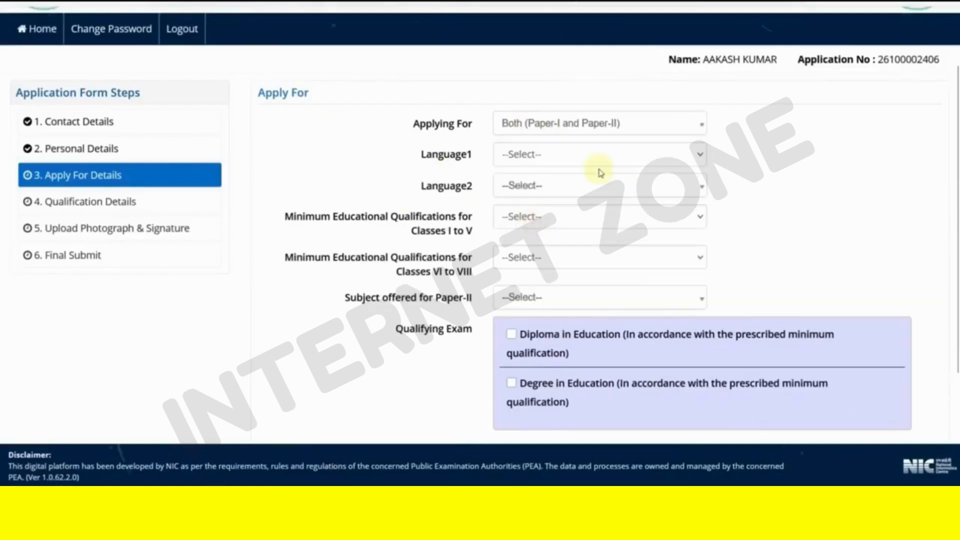
left_click(556, 168)
left_click(547, 266)
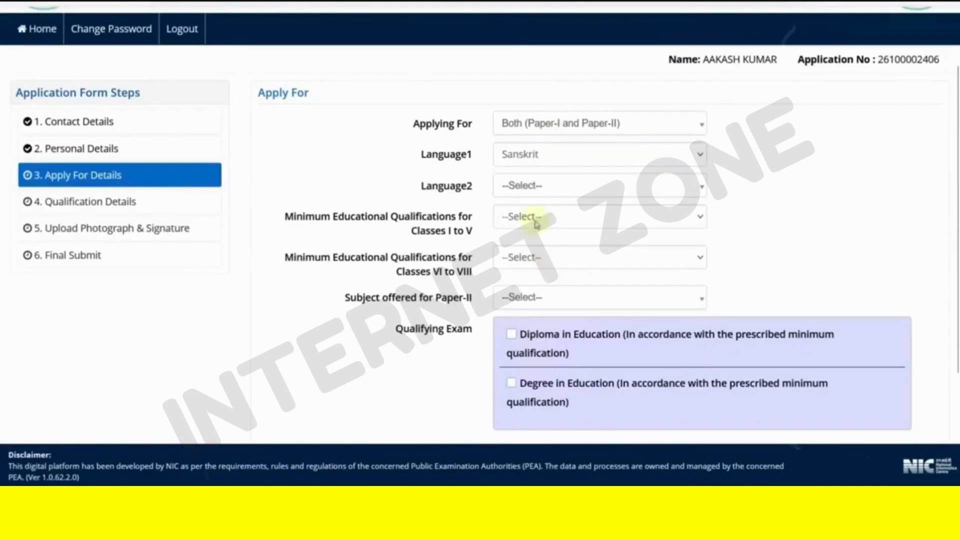
left_click(529, 193)
left_click(531, 268)
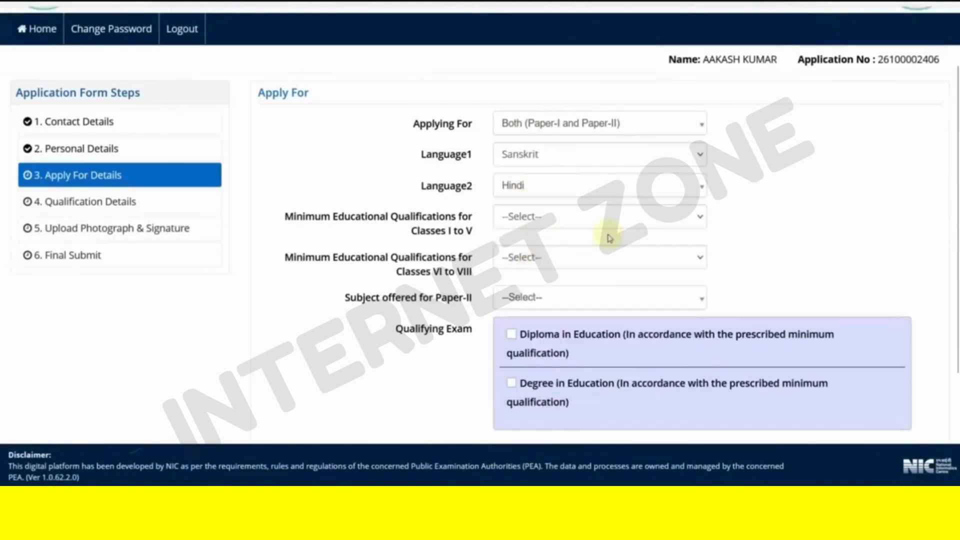
scroll(603, 193, "down", 2)
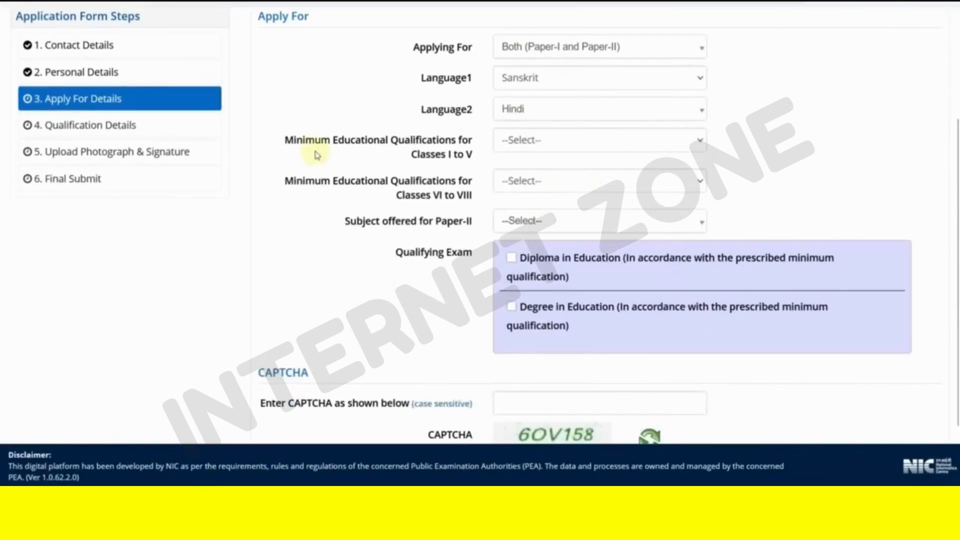
- Review the Classes I to V qualification table and select option 1
left_click(520, 150)
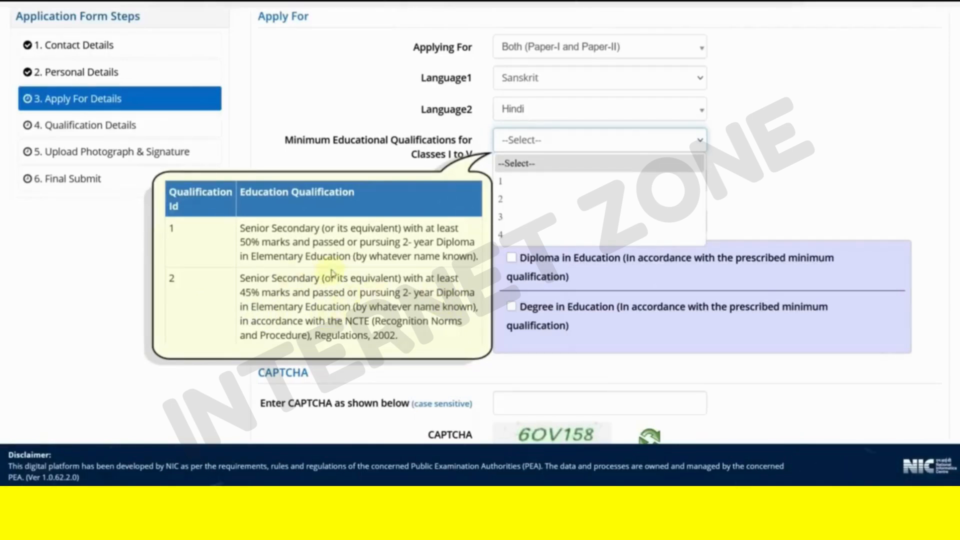
scroll(333, 273, "down", 2)
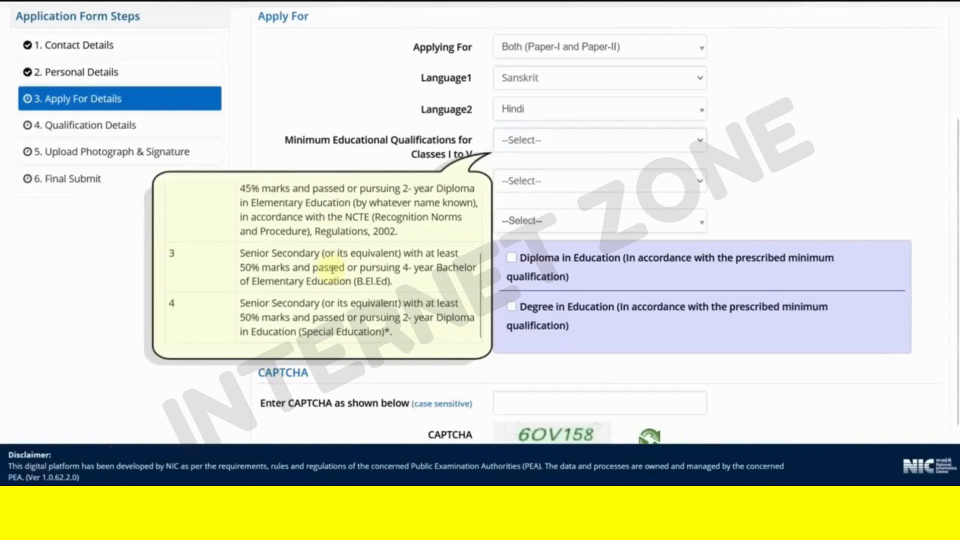
scroll(330, 269, "down", 2)
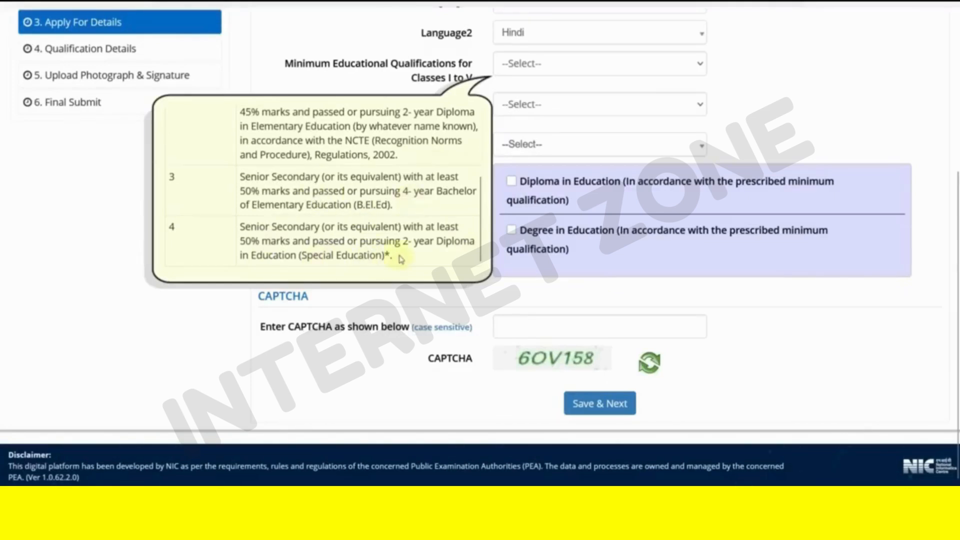
scroll(400, 259, "up", 3)
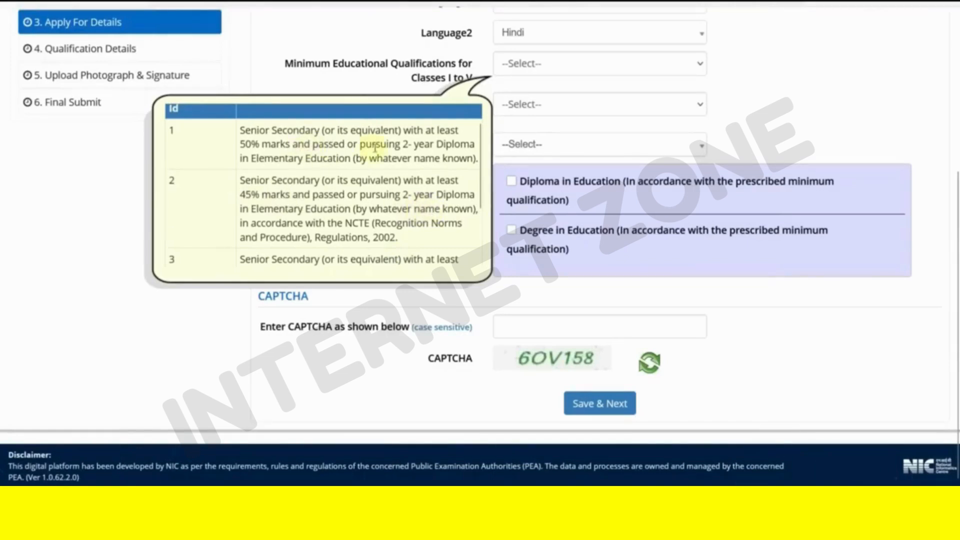
left_click(513, 71)
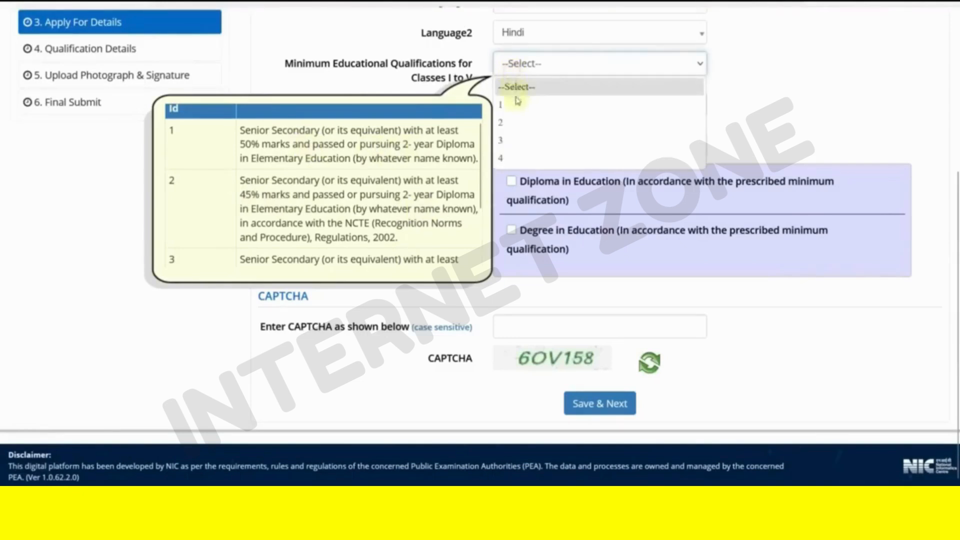
left_click(521, 104)
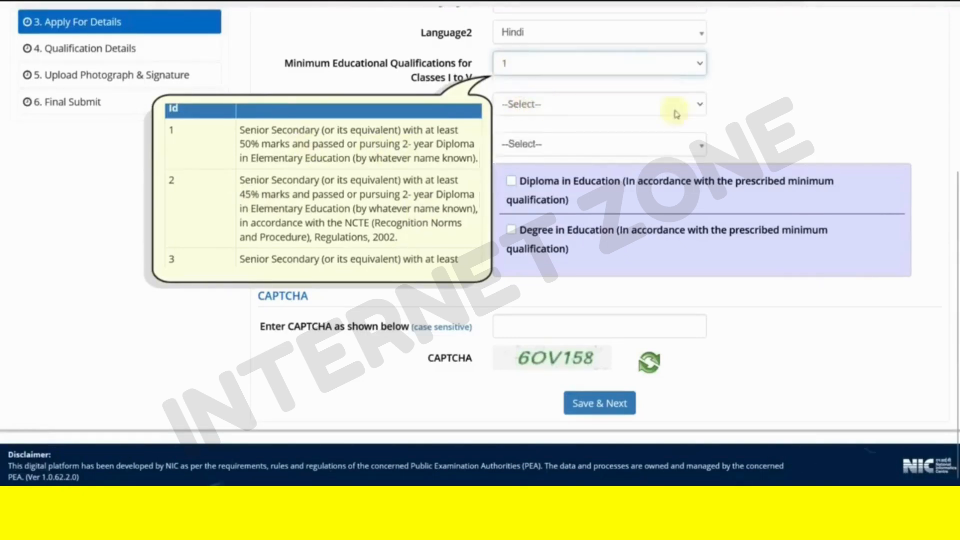
left_click(517, 109)
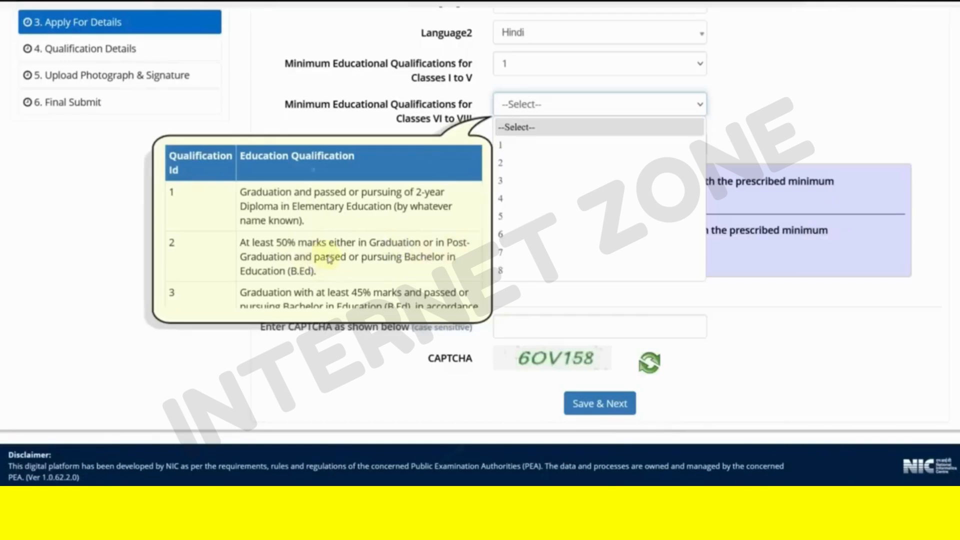
scroll(395, 258, "down", 3)
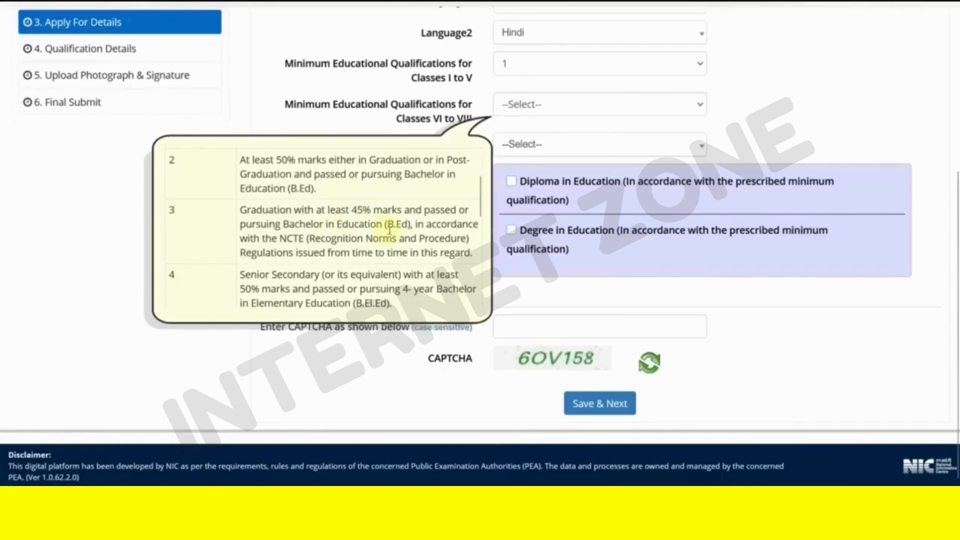
scroll(390, 230, "down", 3)
scroll(390, 232, "up", 2)
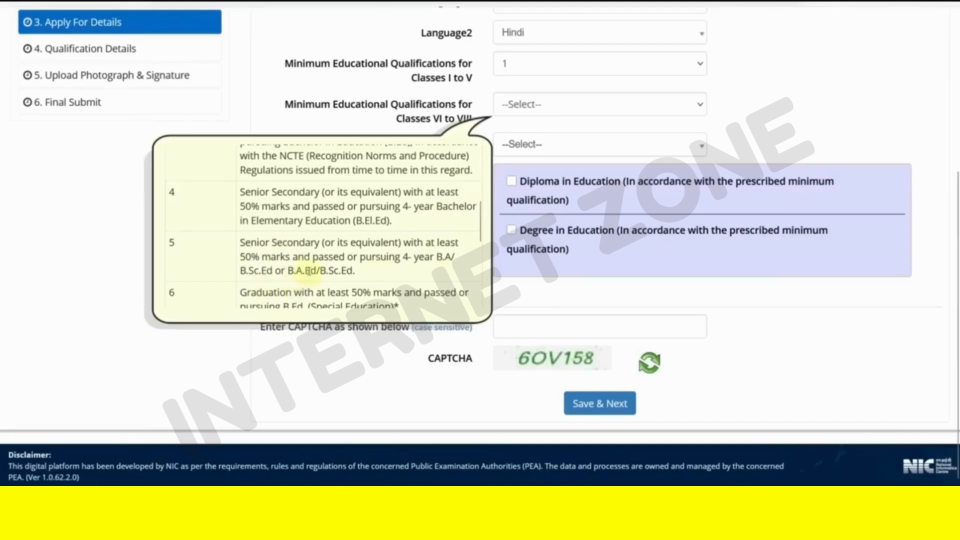
scroll(309, 270, "down", 3)
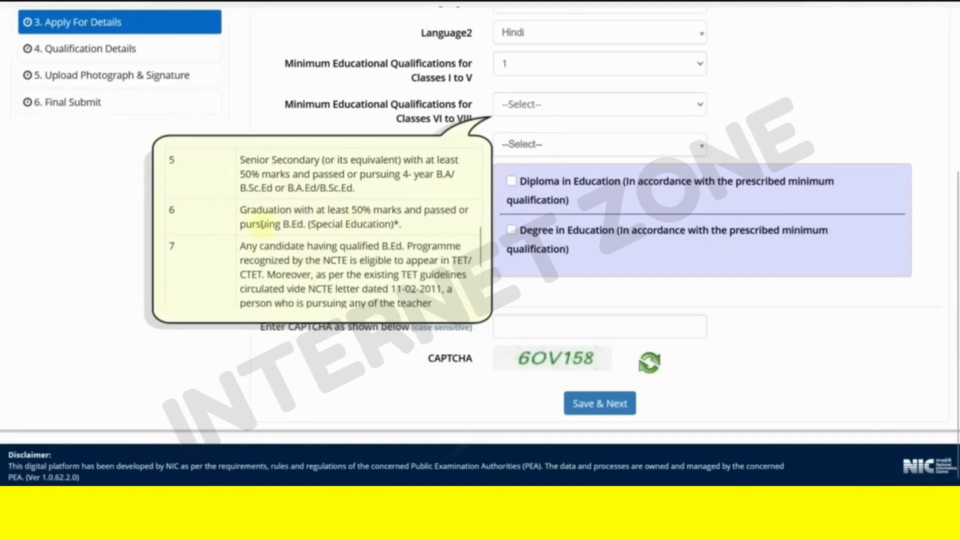
scroll(329, 223, "down", 3)
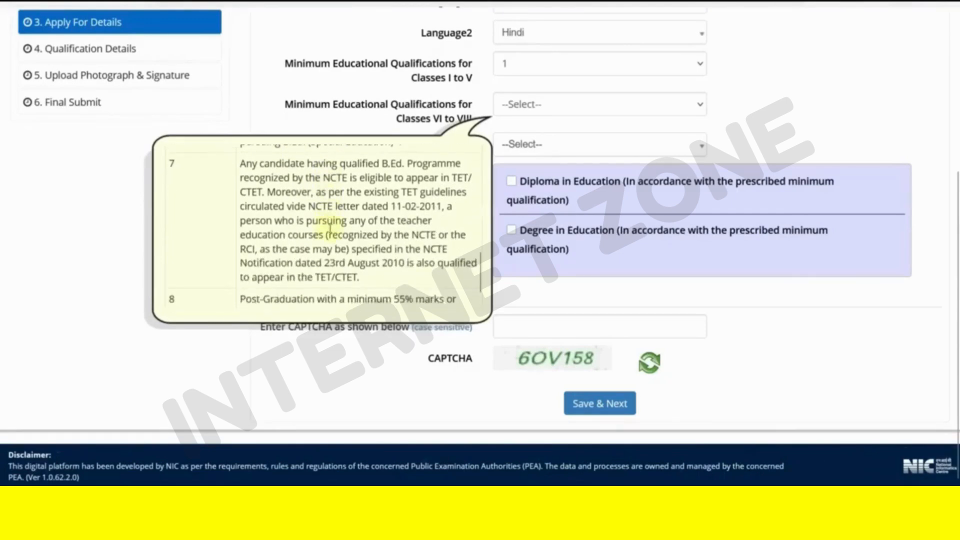
scroll(329, 227, "down", 1)
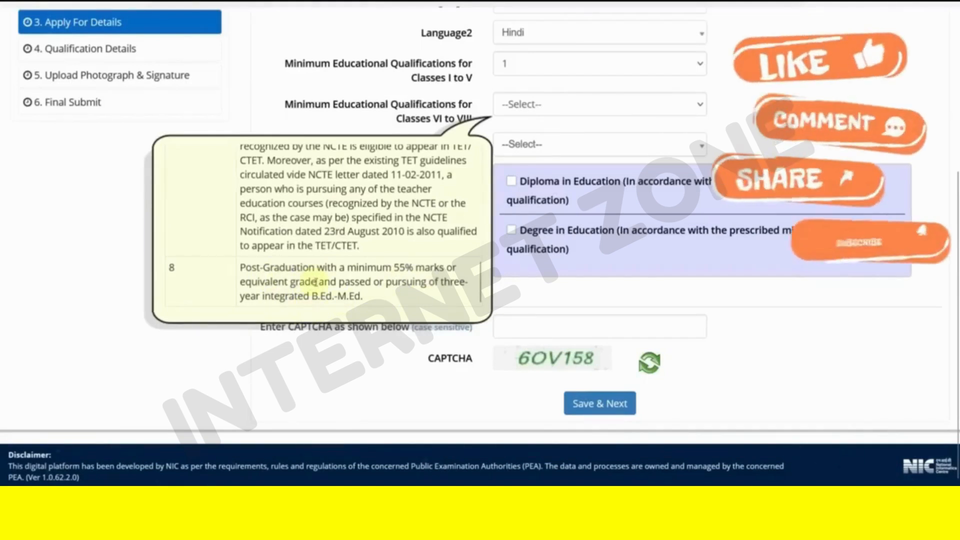
scroll(318, 282, "up", 2)
scroll(318, 278, "up", 4)
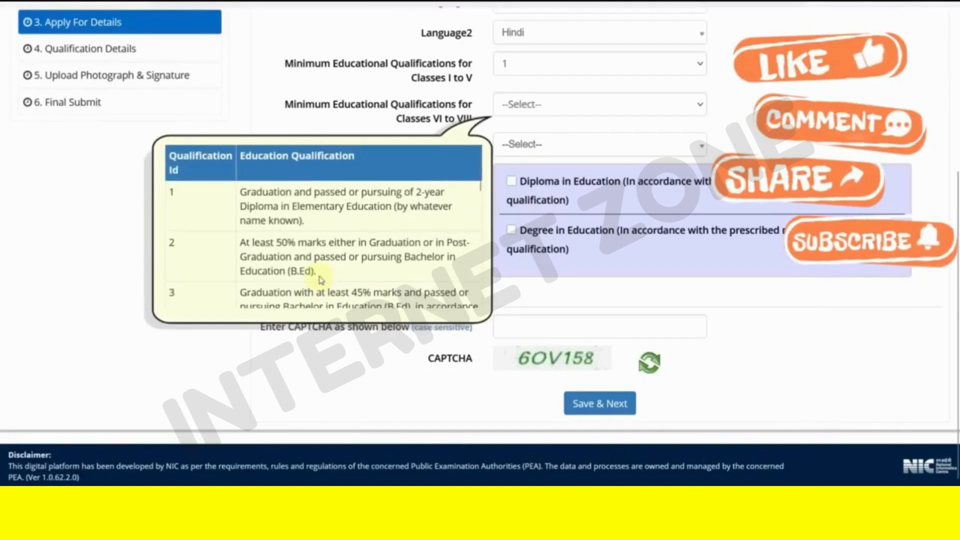
scroll(352, 248, "down", 8)
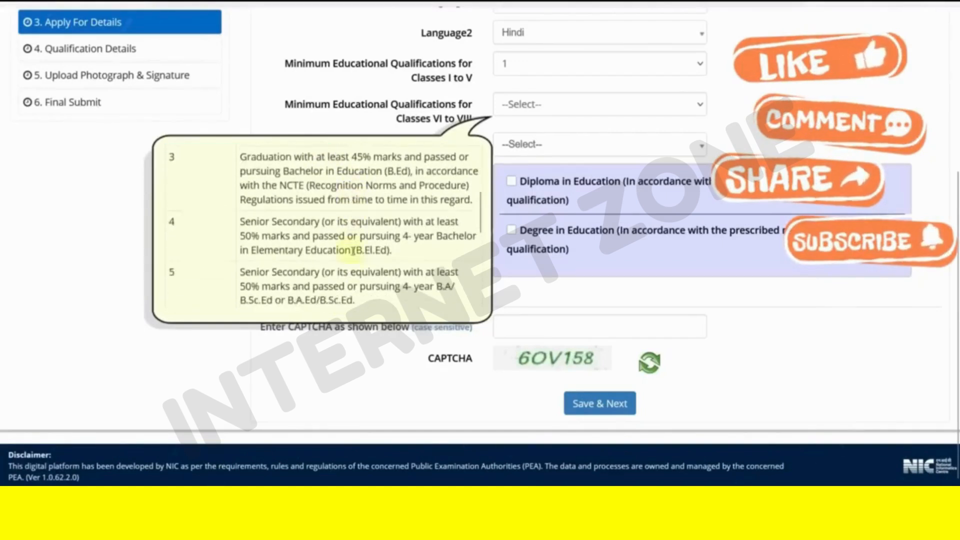
scroll(352, 251, "down", 1)
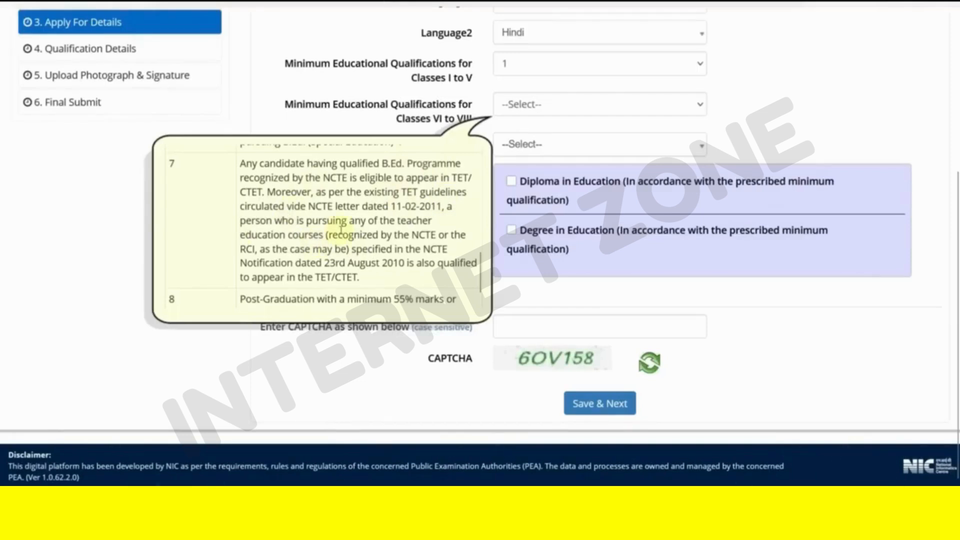
scroll(344, 245, "up", 2)
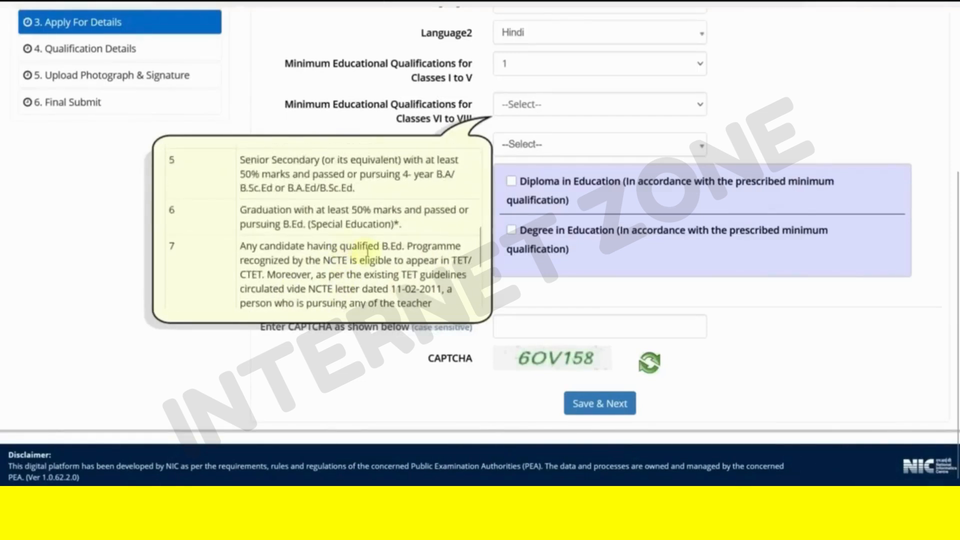
scroll(367, 252, "up", 2)
scroll(364, 253, "up", 2)
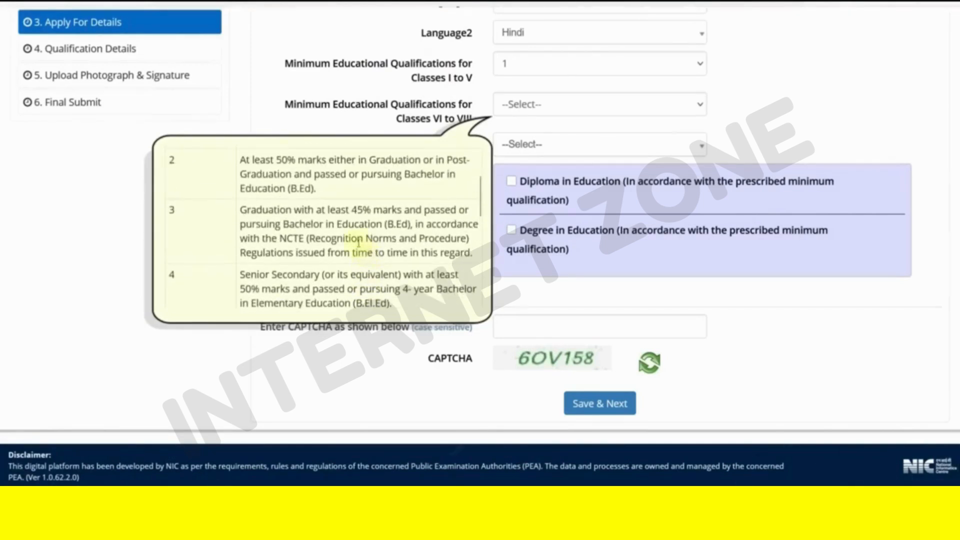
scroll(364, 252, "up", 2)
scroll(362, 250, "down", 8)
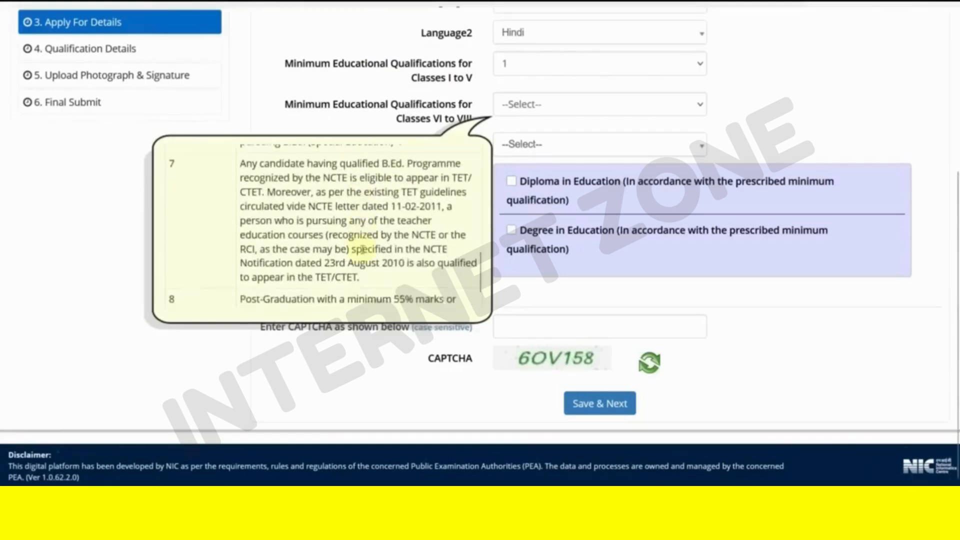
scroll(363, 248, "up", 2)
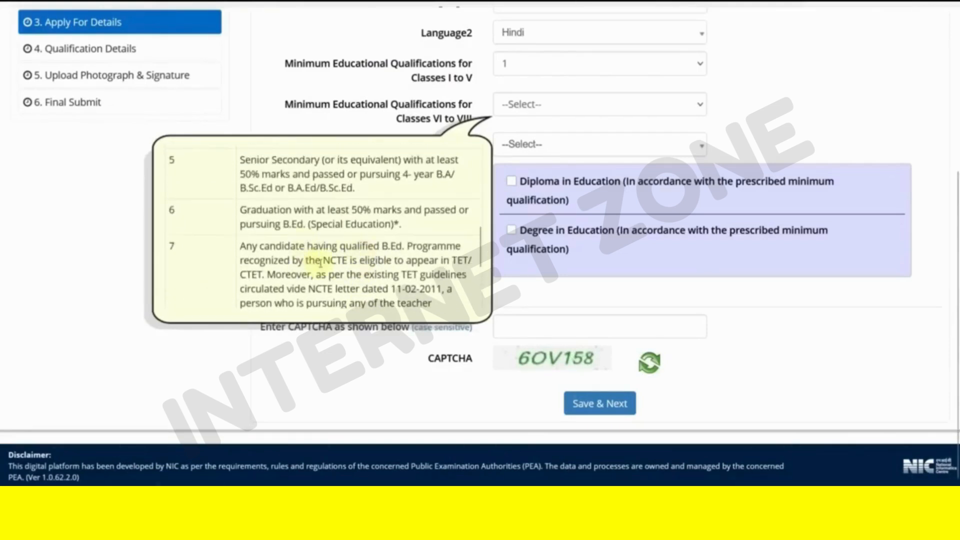
scroll(321, 262, "up", 4)
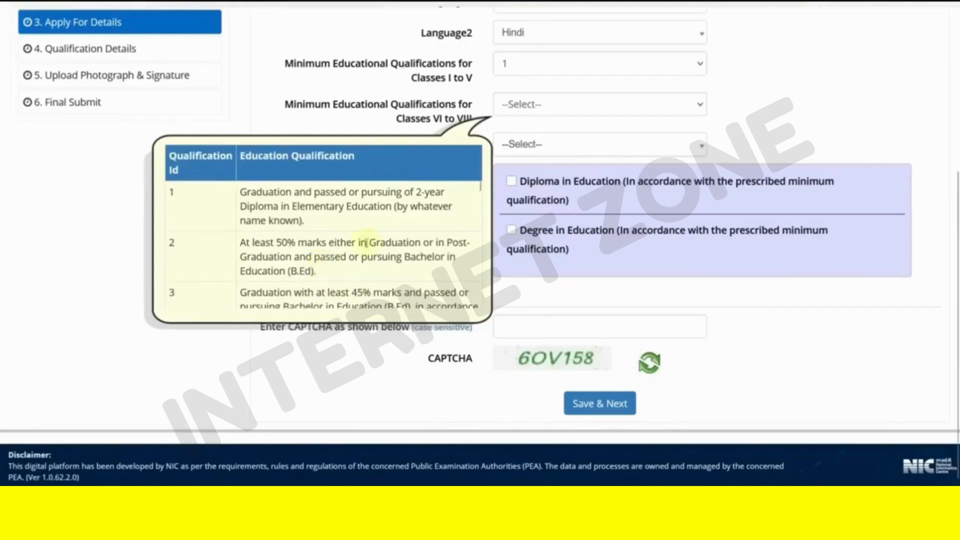
- Choose 1 for Classes VI to VIII and tick both Diploma and Degree in Education
left_click(506, 109)
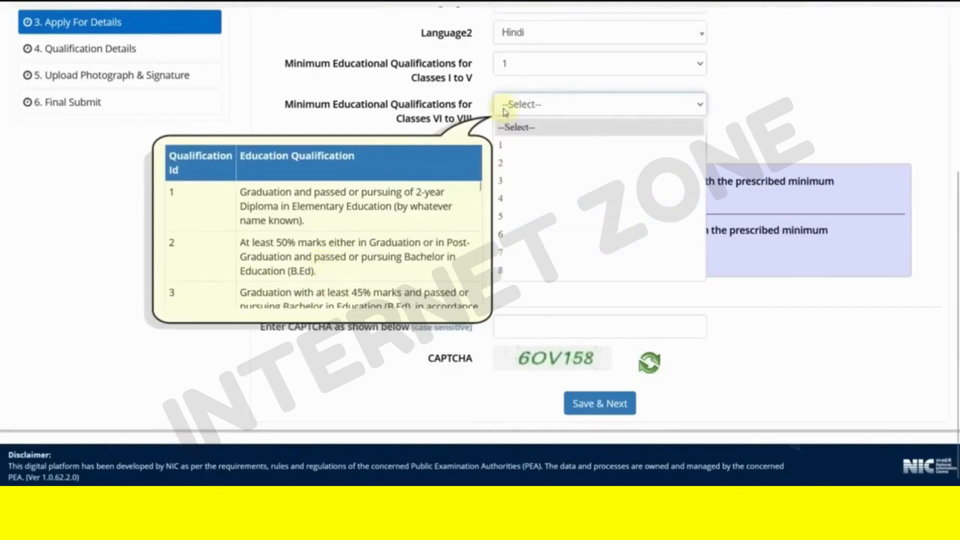
left_click(511, 149)
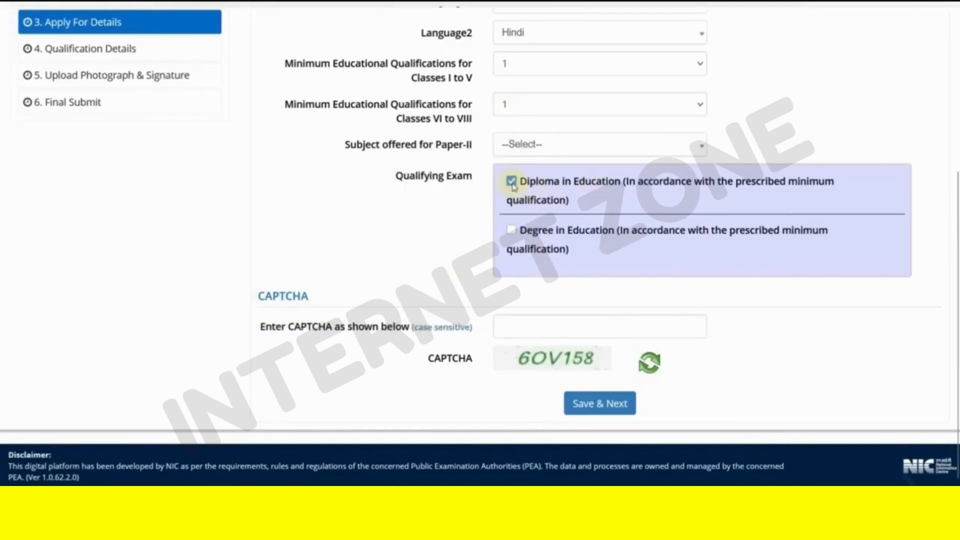
scroll(641, 232, "up", 1)
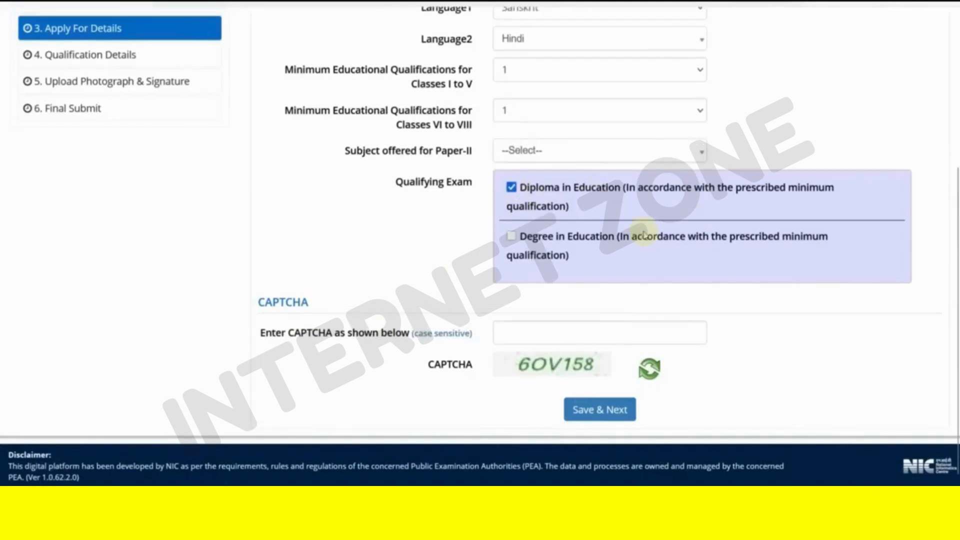
left_click(511, 237)
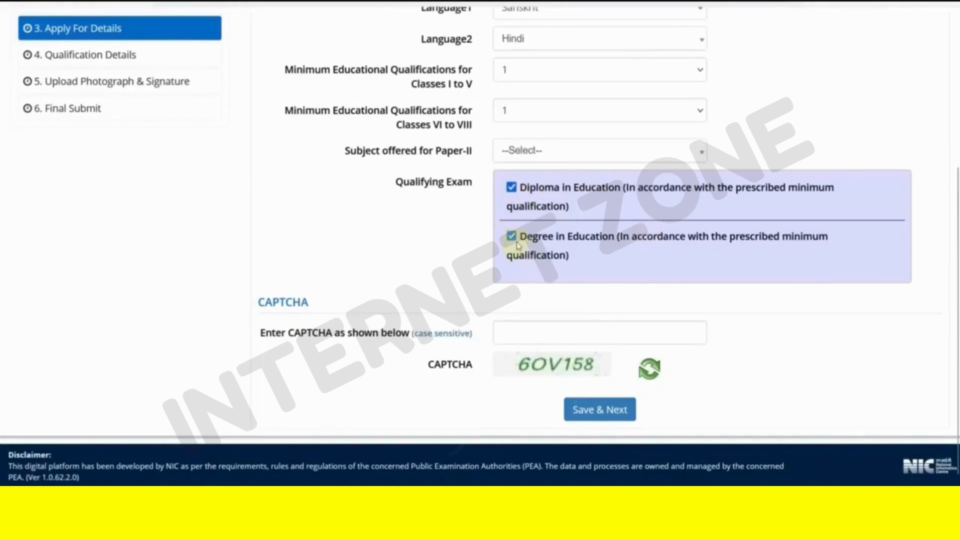
left_click(511, 189)
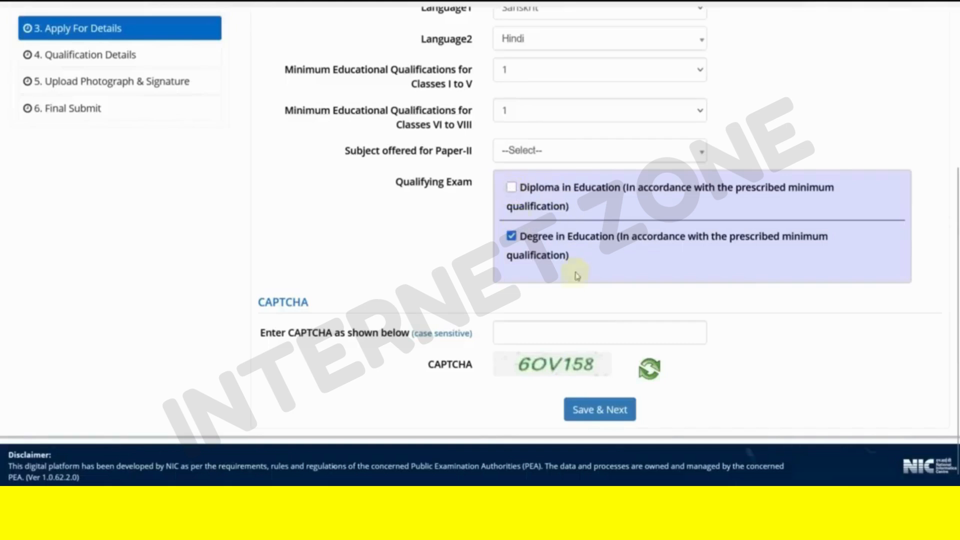
left_click(511, 188)
left_click(511, 237)
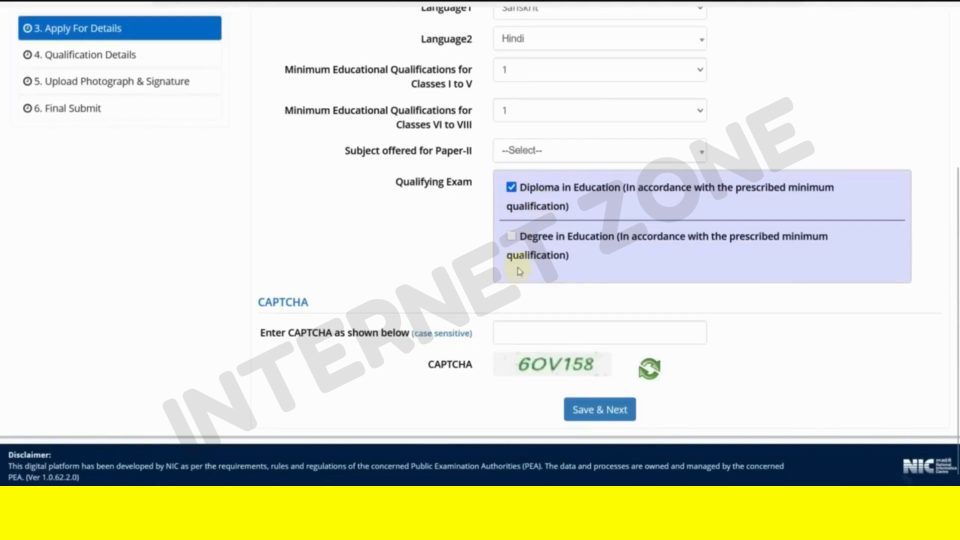
left_click(511, 236)
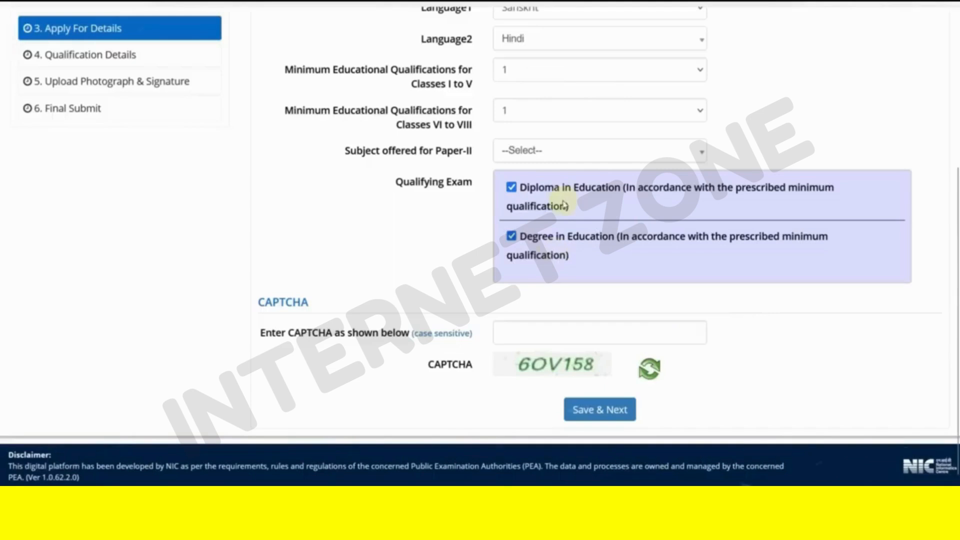
left_click(511, 235)
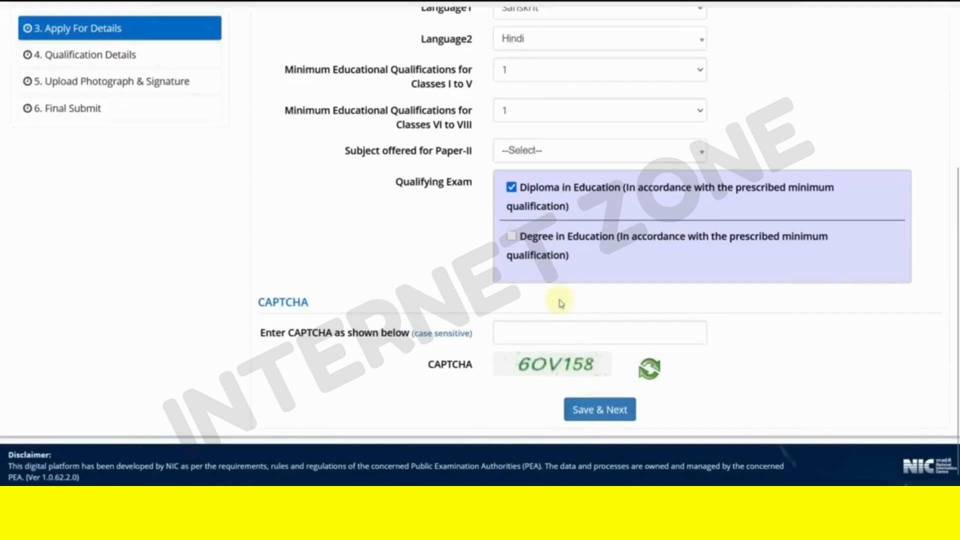
left_click(525, 256)
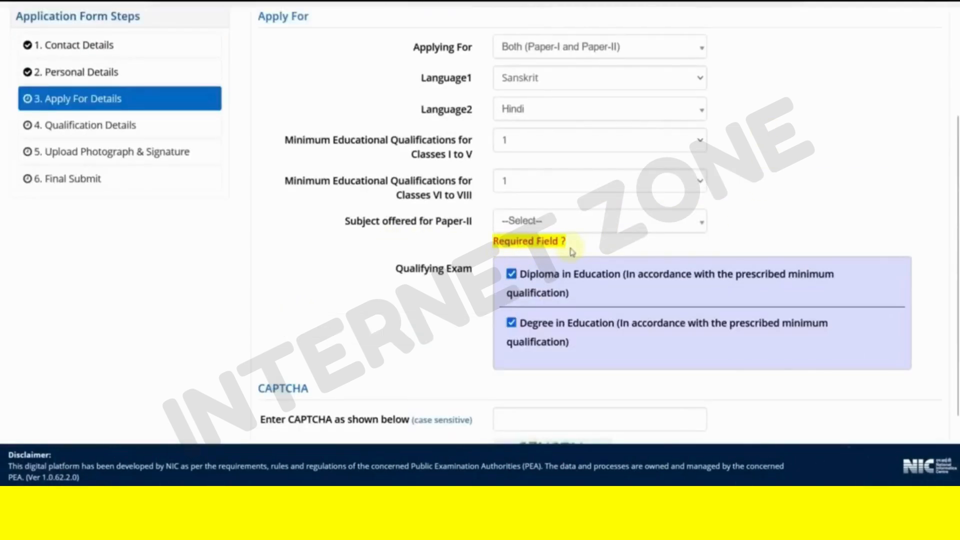
- Pick Social Science instead of Mathematics & Science in the Paper-II subject dropdown
left_click_drag(358, 222, 429, 226)
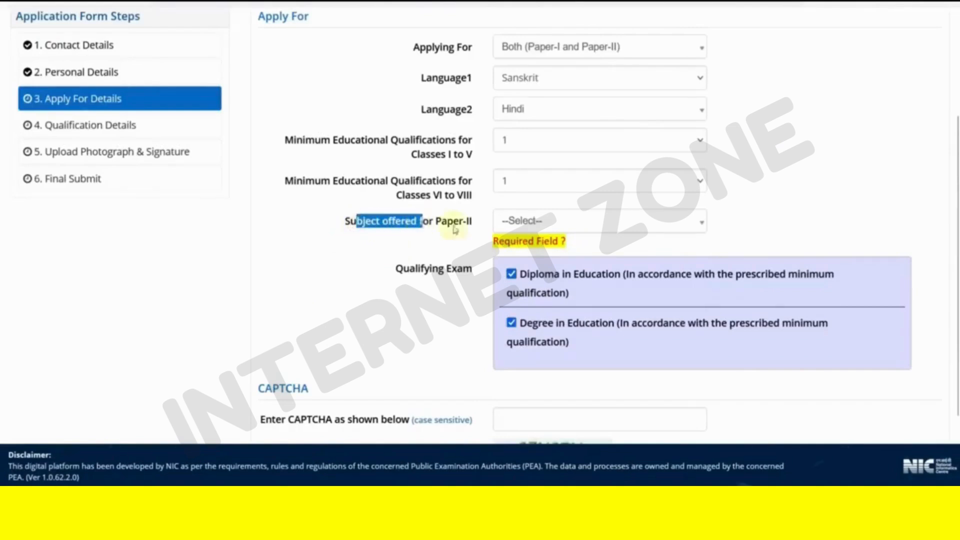
left_click(527, 225)
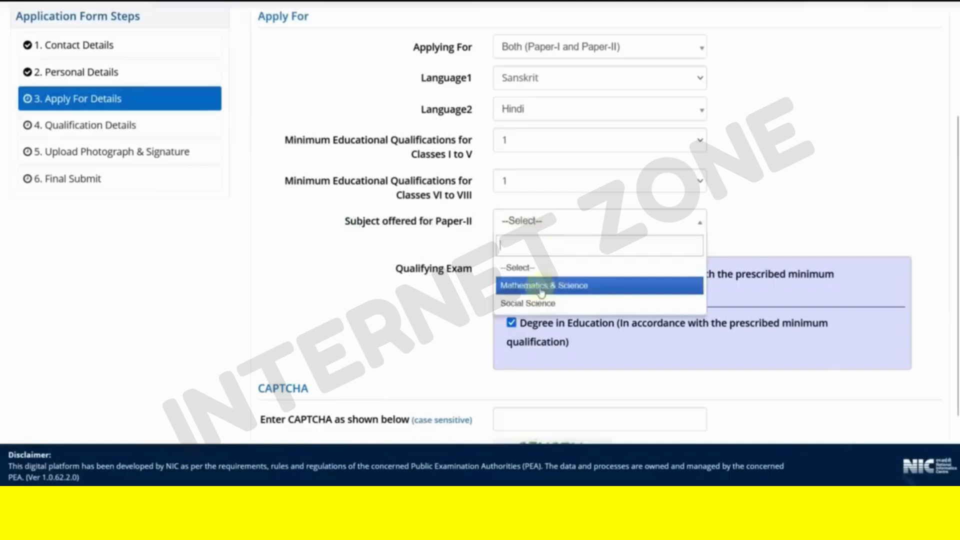
left_click(567, 289)
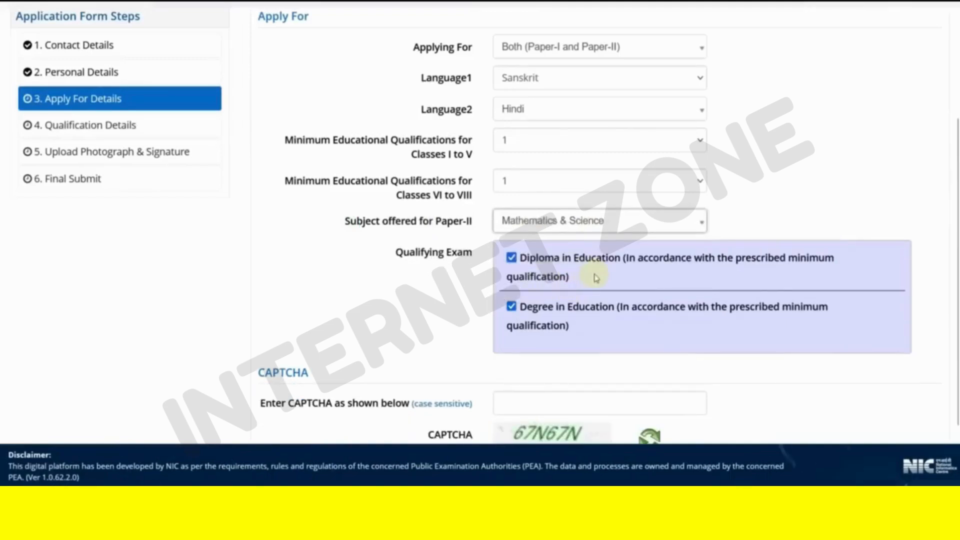
left_click(523, 223)
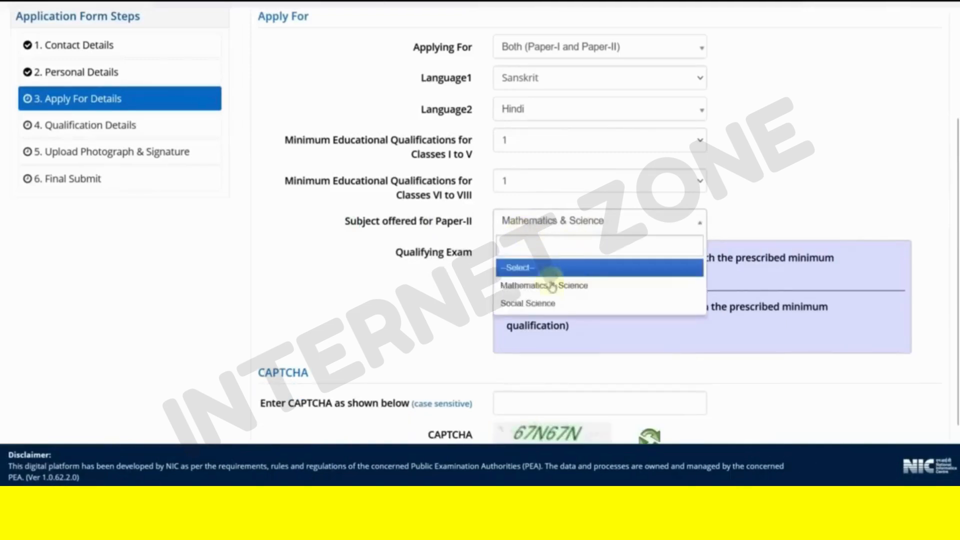
left_click(530, 306)
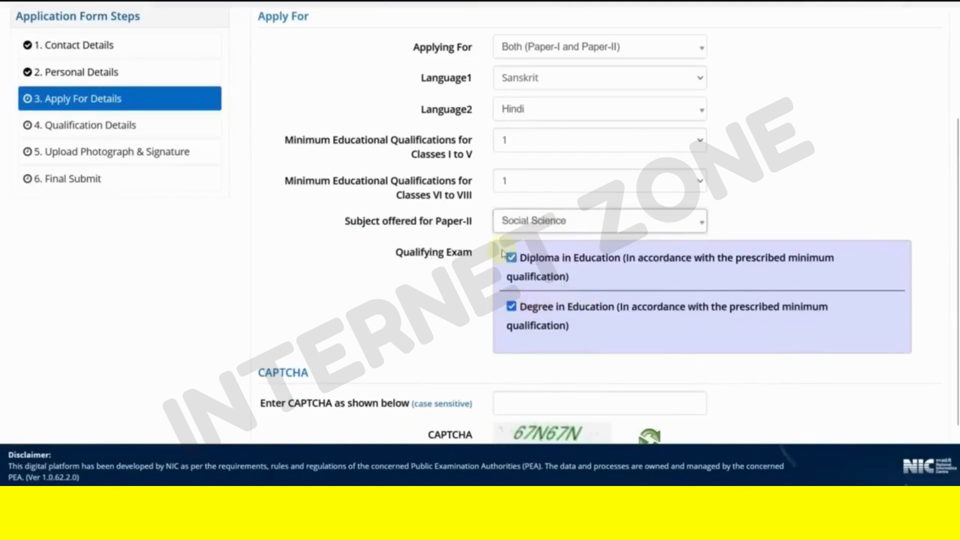
left_click(529, 231)
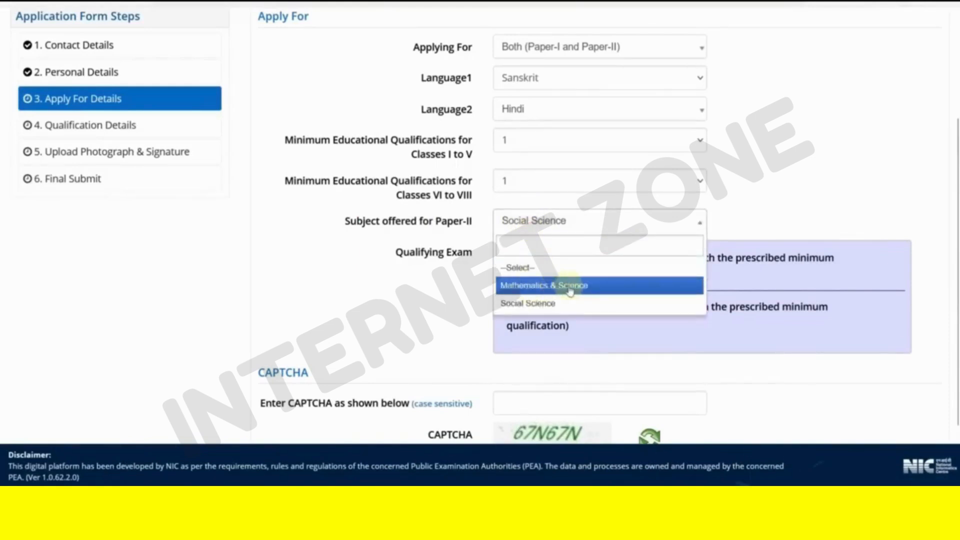
left_click(534, 303)
scroll(442, 295, "down", 2)
left_click(533, 319)
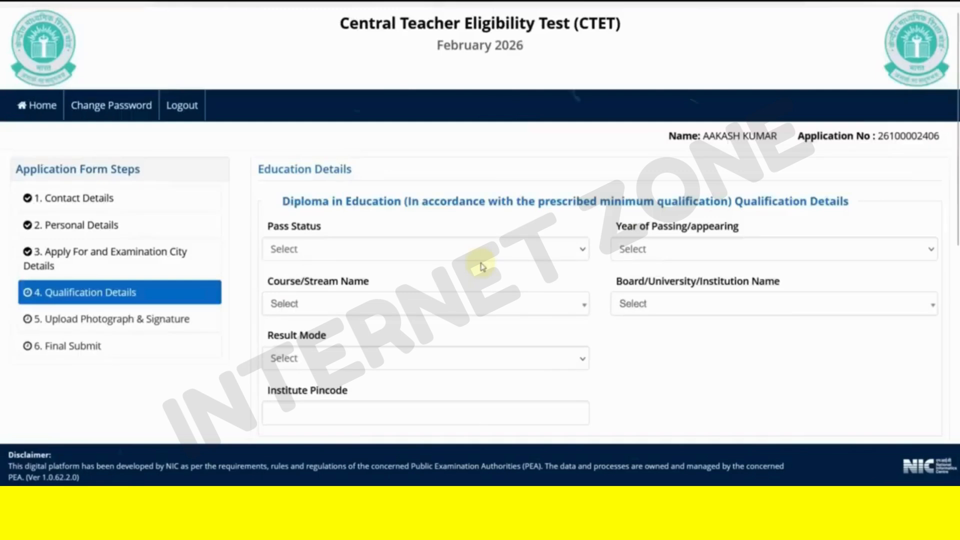
- Scroll through the Qualification Details form and open the Diploma Pass Status dropdown
scroll(482, 266, "down", 4)
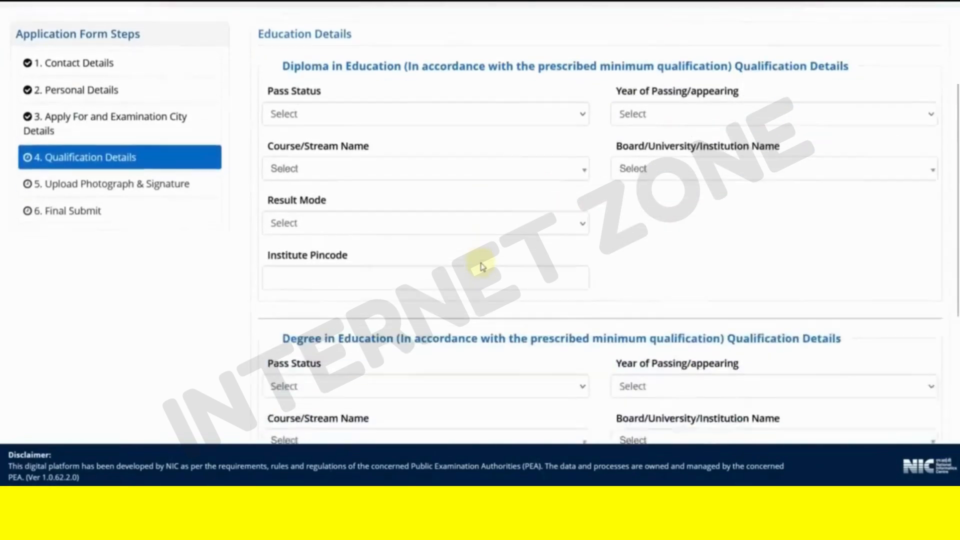
scroll(470, 255, "up", 2)
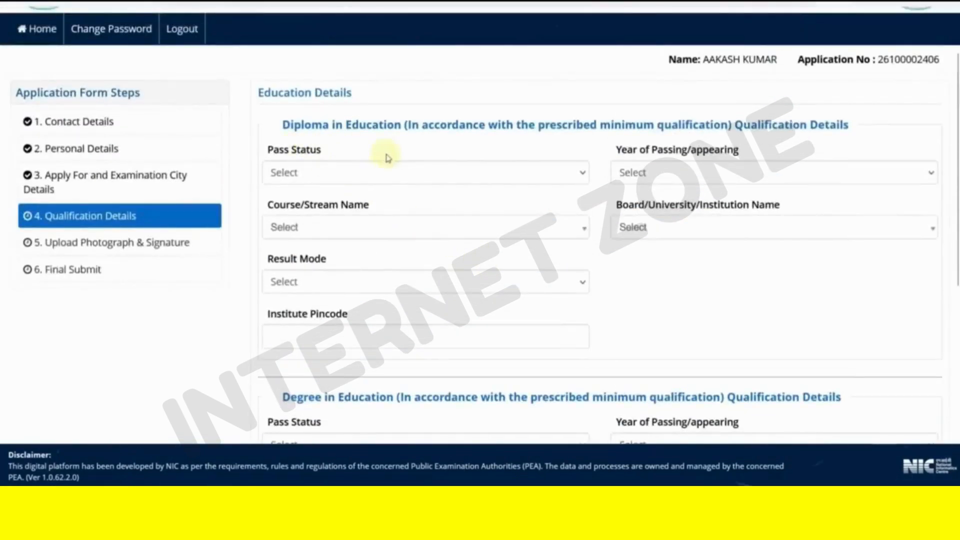
scroll(498, 270, "down", 5)
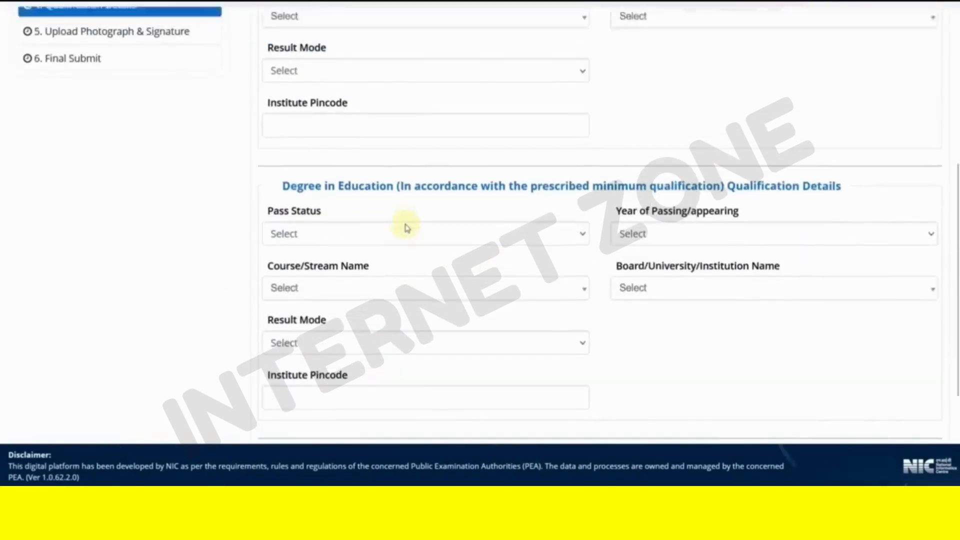
scroll(405, 226, "up", 3)
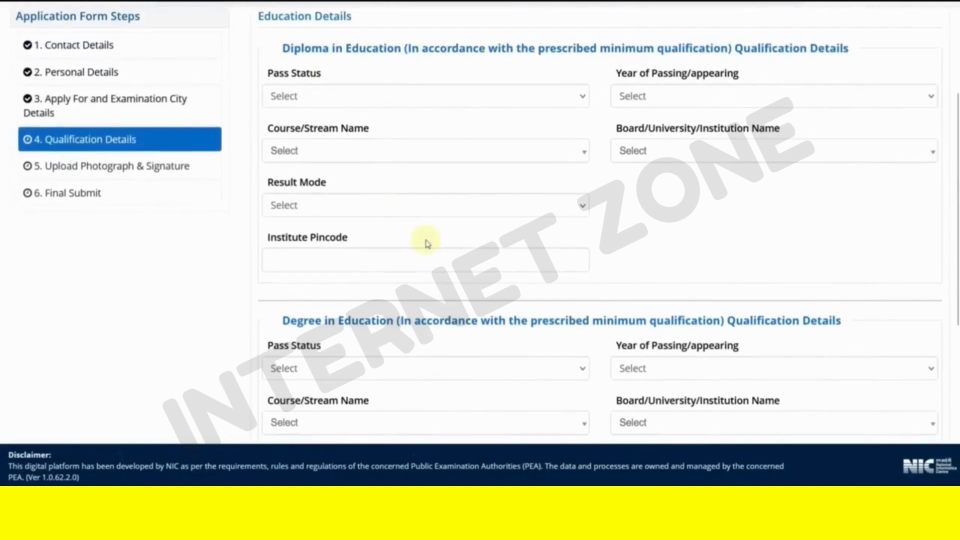
scroll(427, 244, "down", 5)
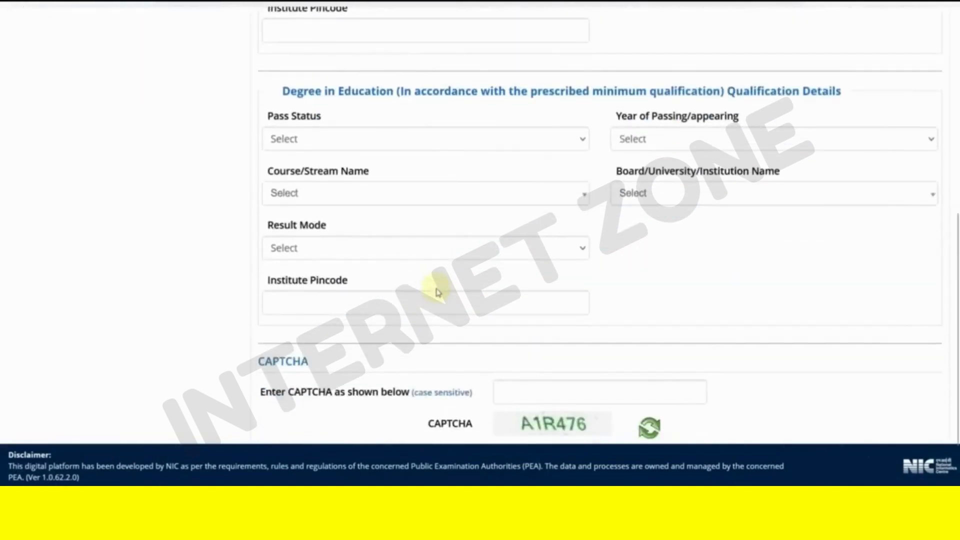
scroll(380, 232, "up", 3)
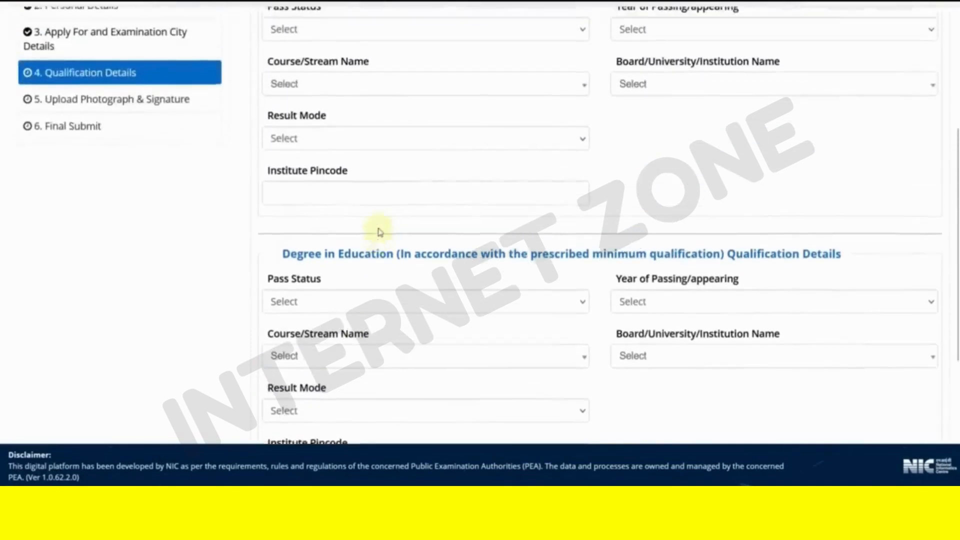
scroll(379, 230, "up", 2)
left_click(306, 100)
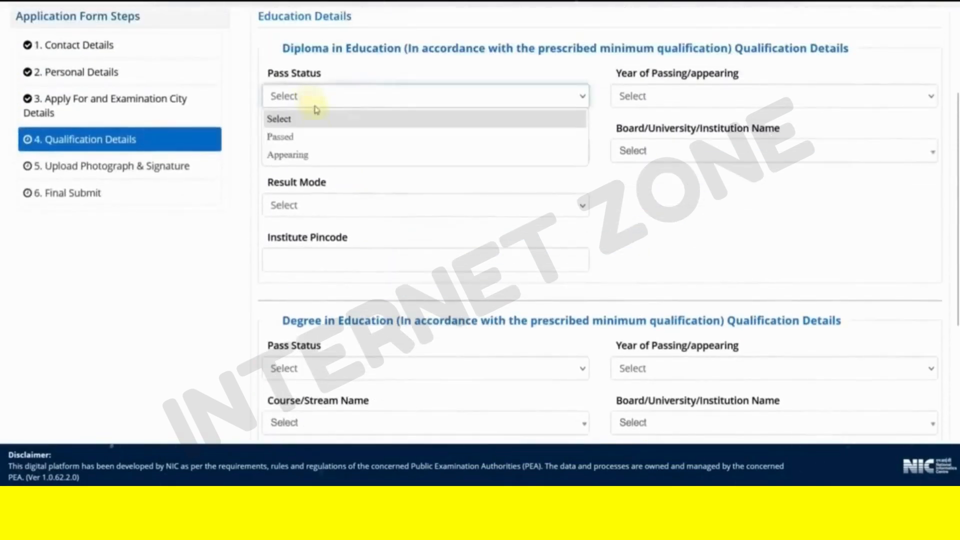
- Set the Diploma pass status to Appearing, year 2026, course Education/Elementry Education etc
left_click(313, 143)
left_click(333, 97)
left_click(331, 155)
left_click(632, 97)
left_click(644, 135)
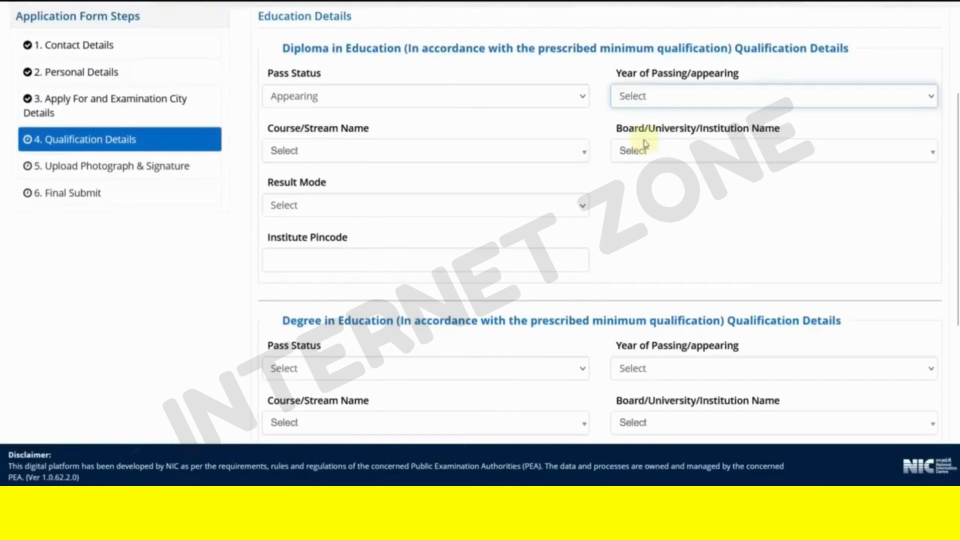
left_click(645, 102)
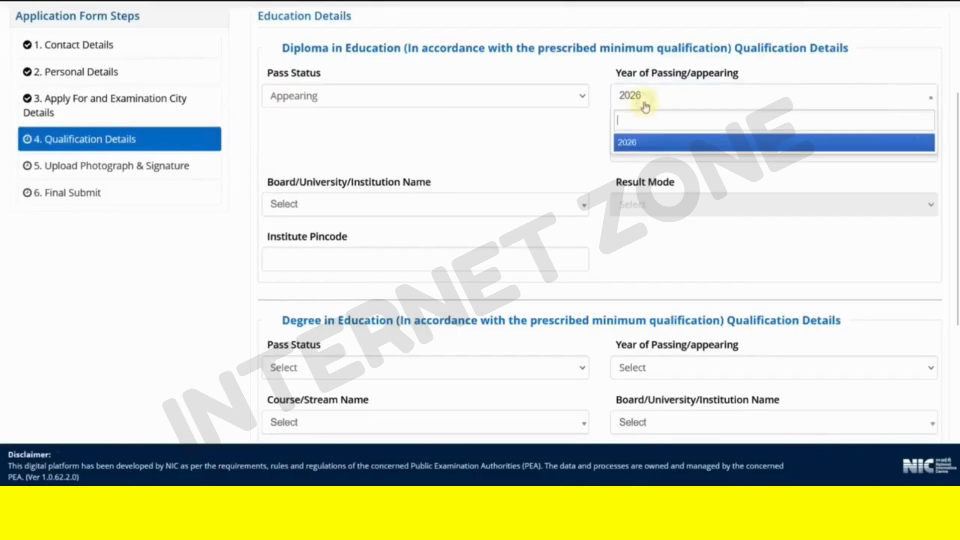
left_click(567, 146)
left_click(644, 152)
left_click(644, 212)
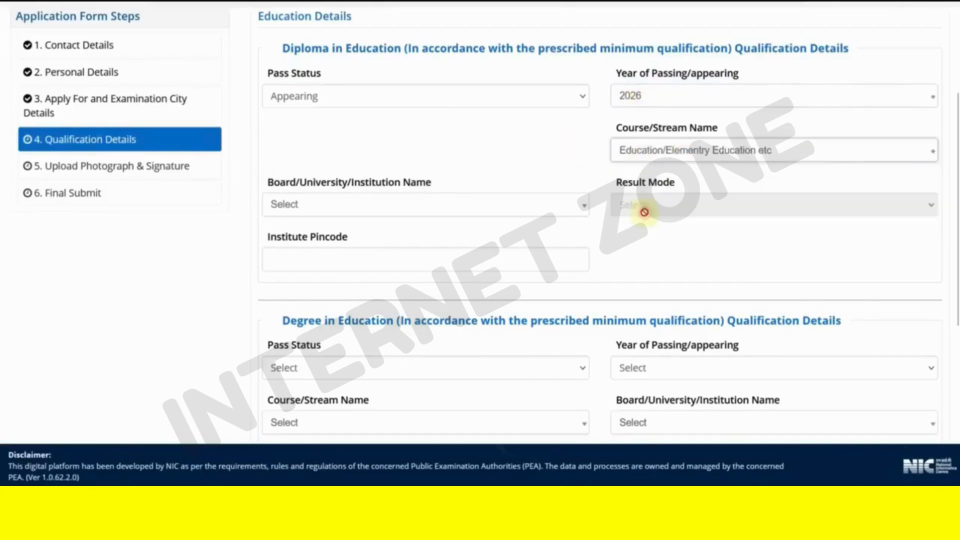
- Select University of Rajasthan as the Diploma board/university
left_click(377, 216)
left_click(359, 242)
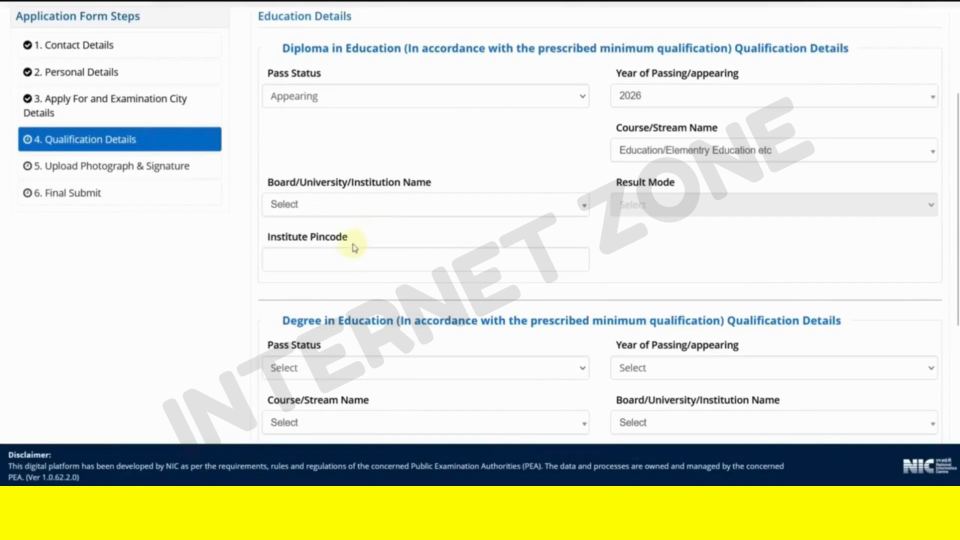
left_click(342, 216)
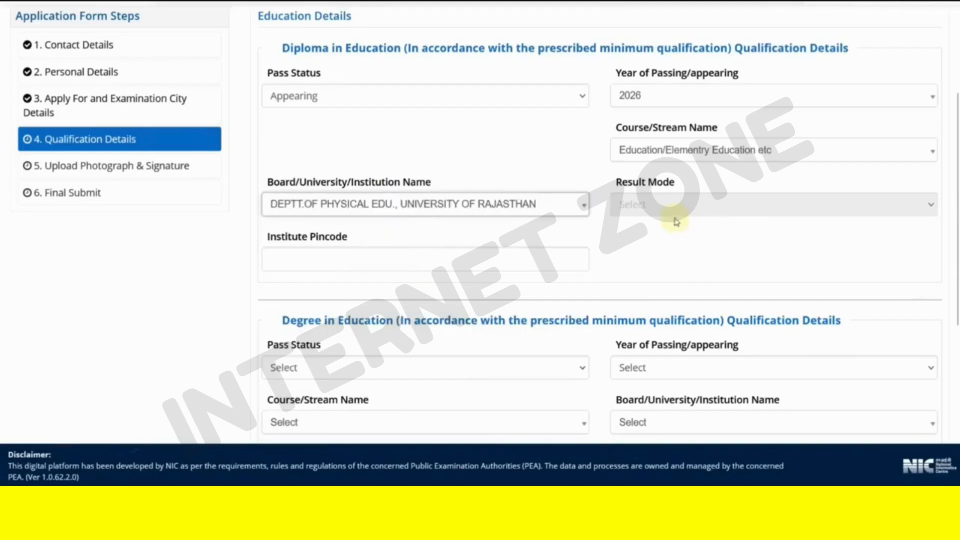
double_click(648, 215)
left_click(649, 223)
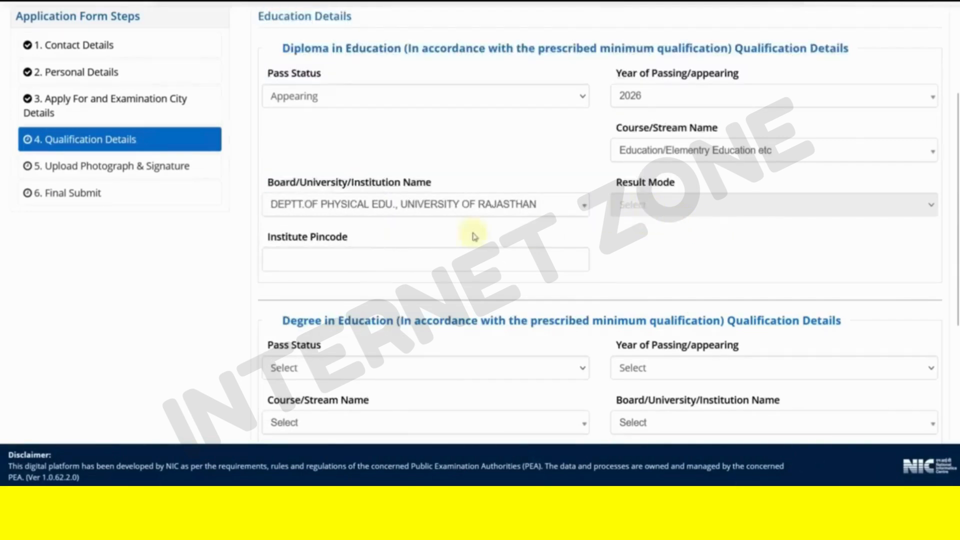
left_click(392, 254)
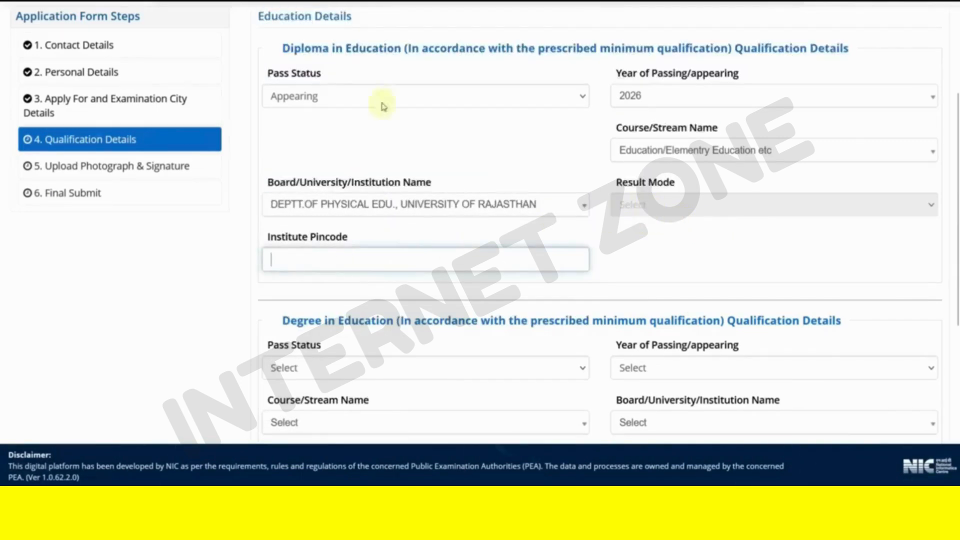
left_click(330, 263)
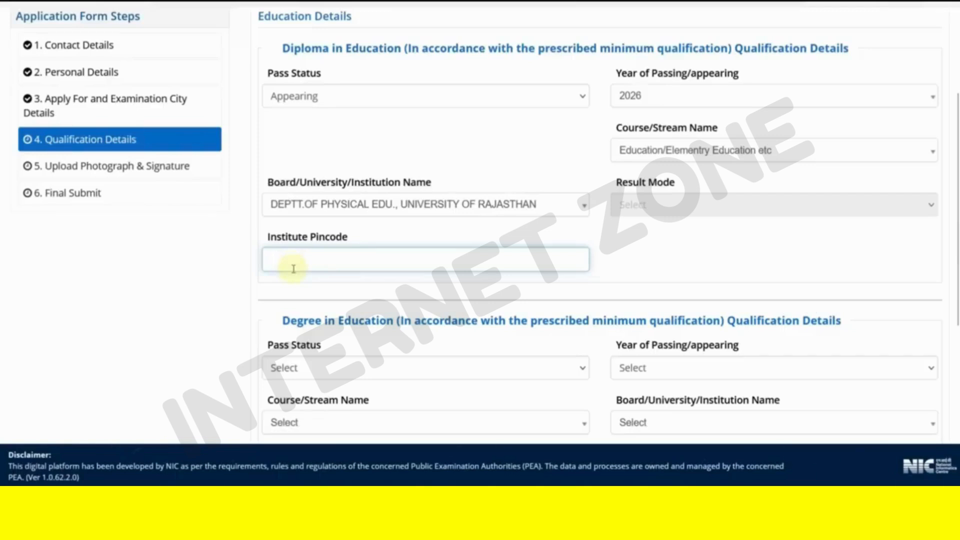
- Fill the Degree section with Appearing, 2026 and the Education/Elementry Education etc course
scroll(407, 290, "down", 5)
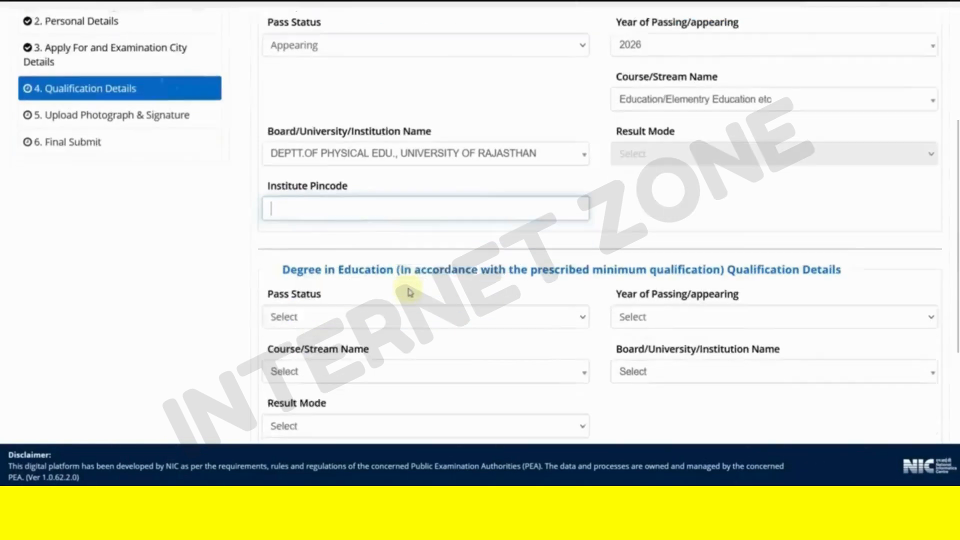
left_click(324, 145)
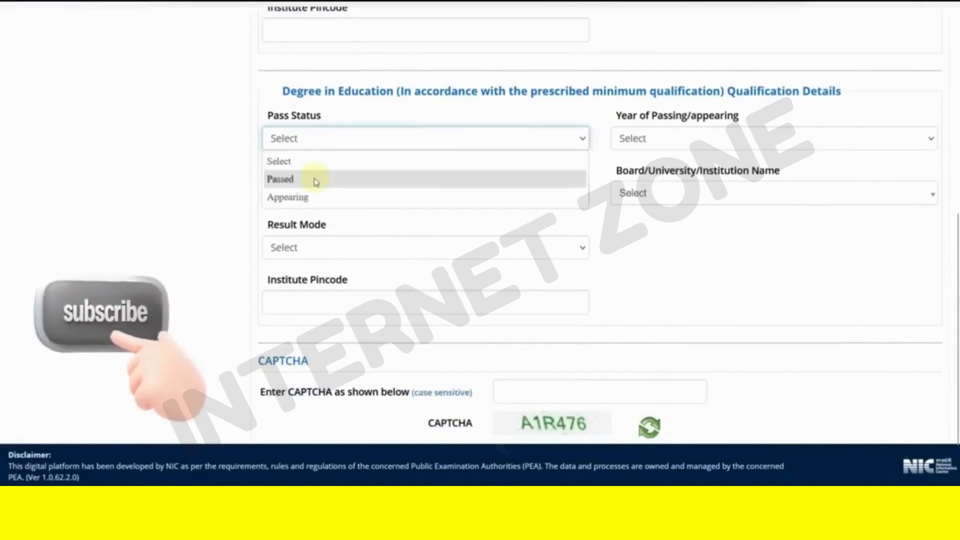
left_click(312, 197)
left_click(644, 142)
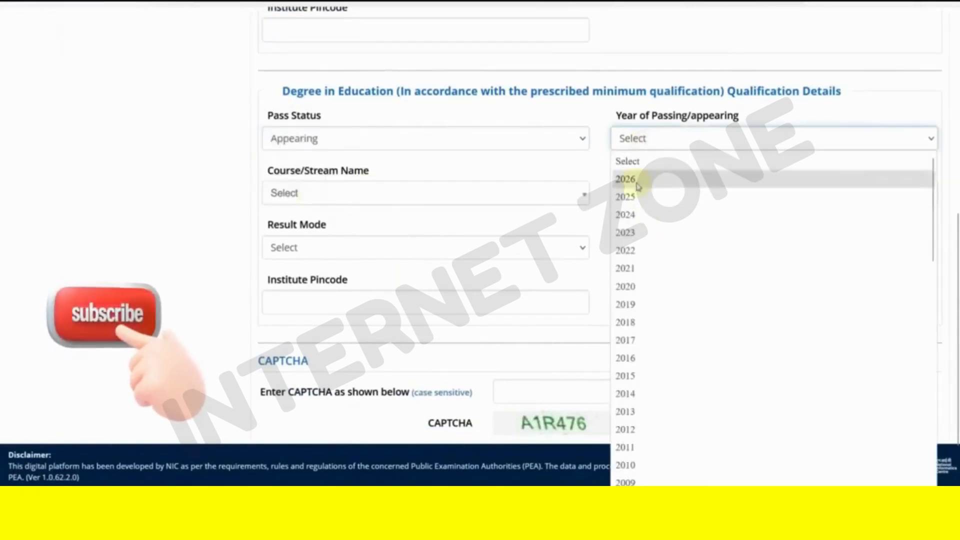
left_click(645, 179)
left_click(635, 148)
left_click(645, 186)
left_click(653, 195)
left_click(649, 257)
left_click(401, 257)
left_click(401, 257)
left_click(402, 258)
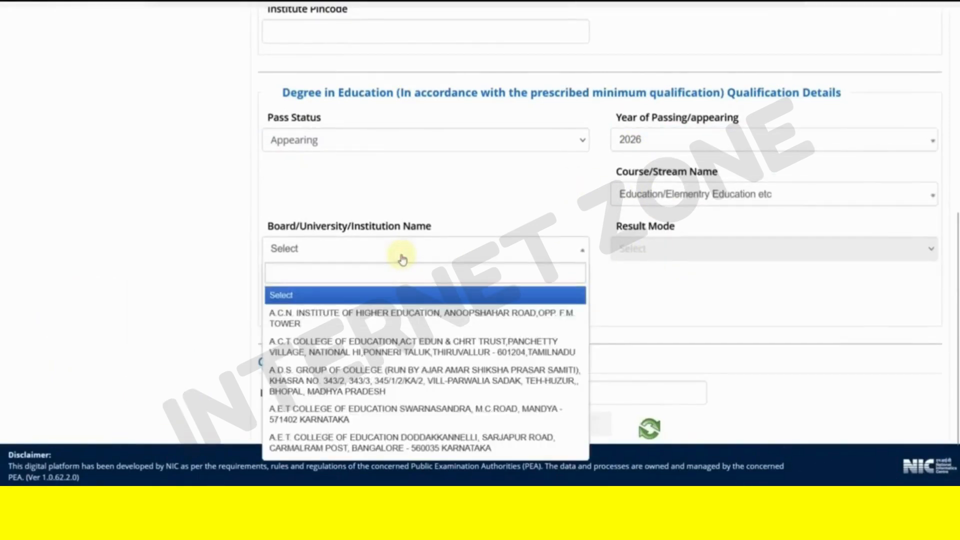
left_click(522, 214)
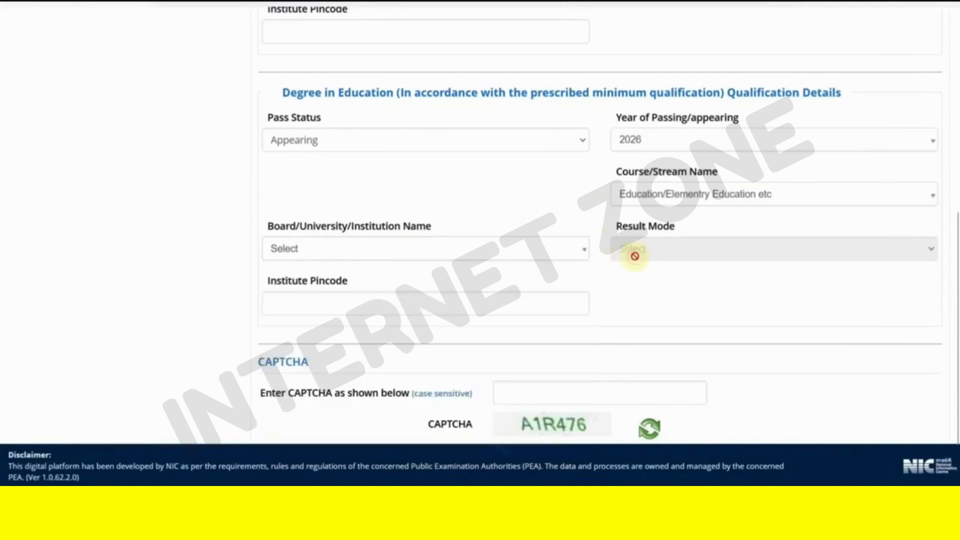
left_click(329, 301)
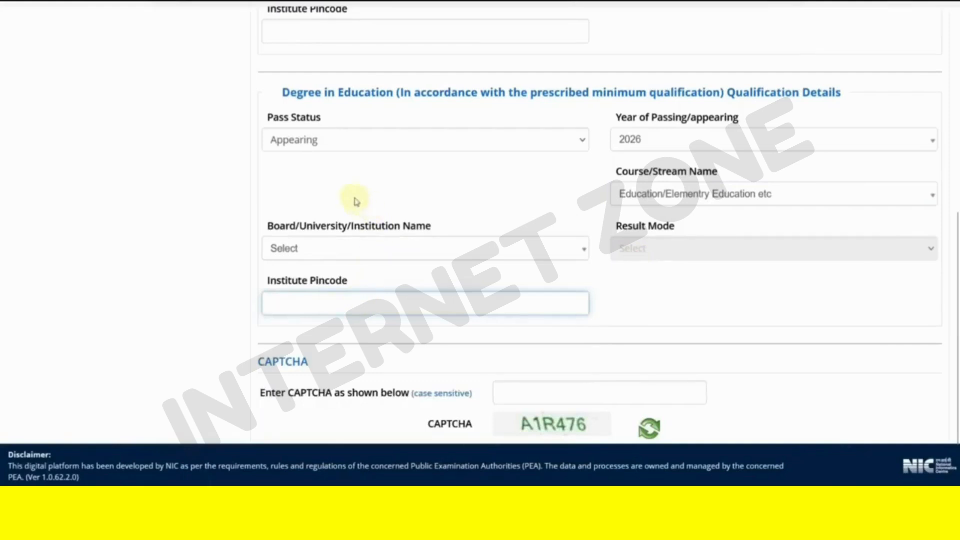
- Change the Degree pass status to Passed and year to 2024, keeping the Elementry Education course
left_click(311, 145)
left_click(310, 181)
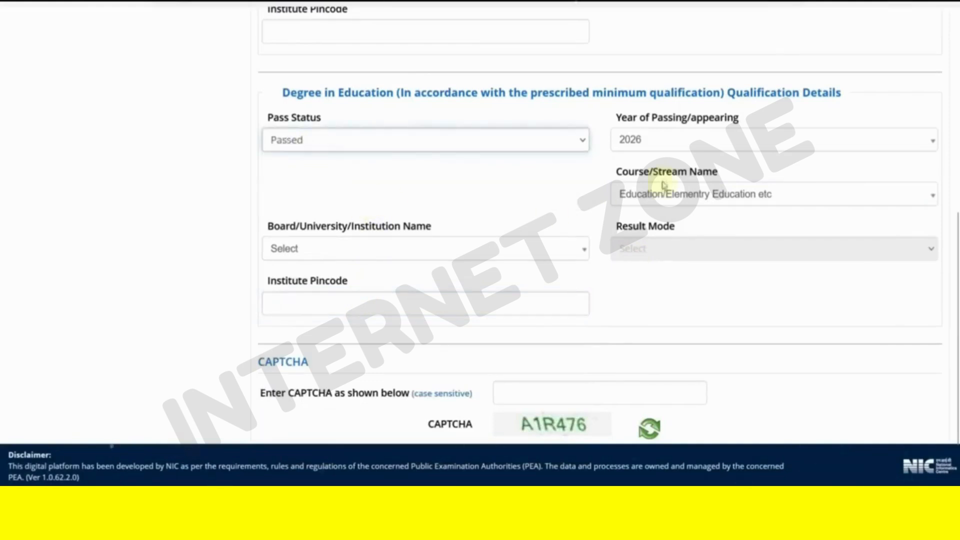
left_click(643, 143)
left_click(641, 146)
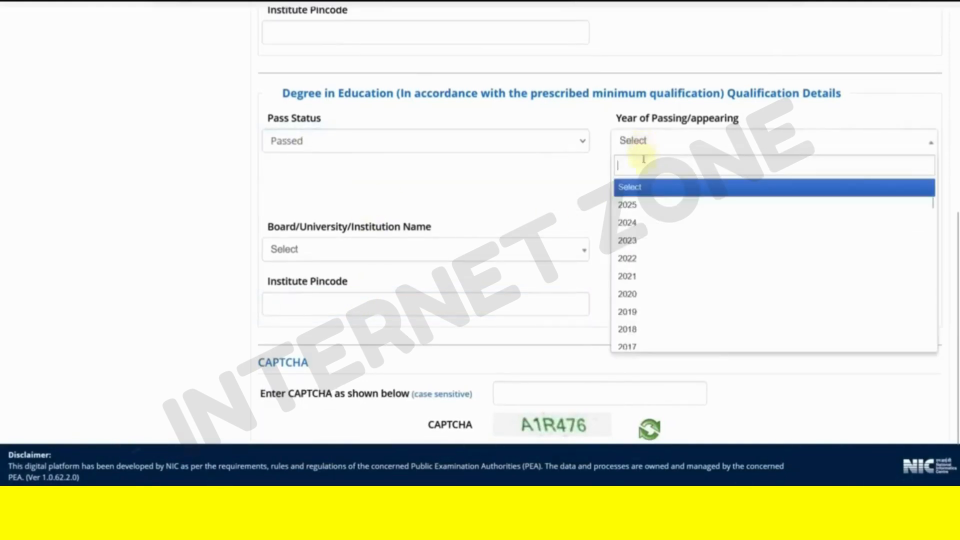
left_click(643, 221)
left_click(631, 196)
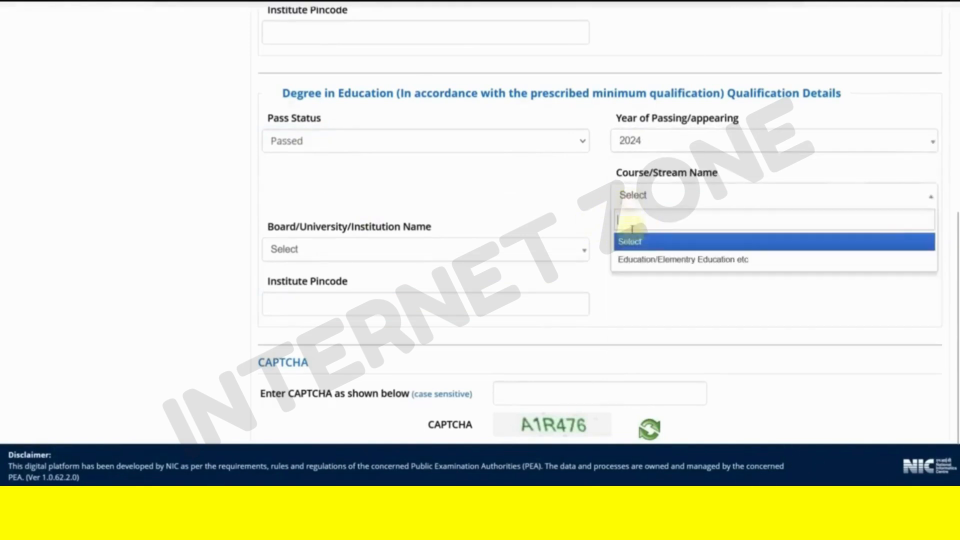
left_click(639, 260)
- Search 'RAJAS' to pick Adarsh Physical Teacher Training college and set result mode to Percentage
left_click(364, 255)
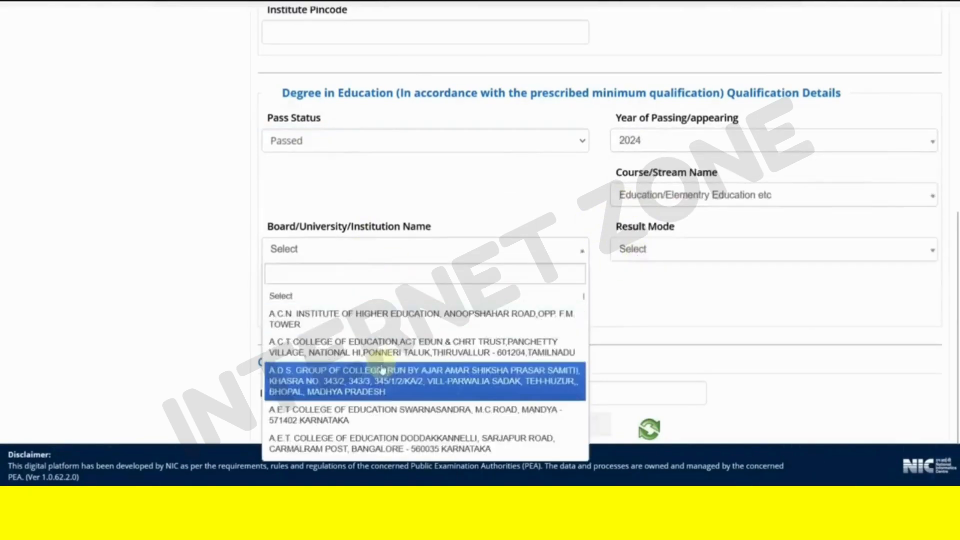
left_click(384, 371)
scroll(371, 310, "down", 2)
left_click(326, 174)
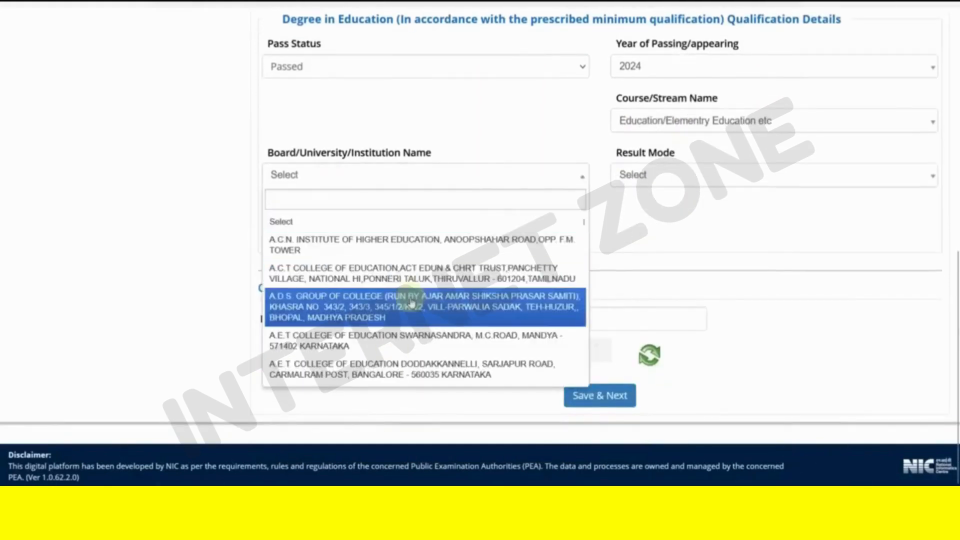
type("RA")
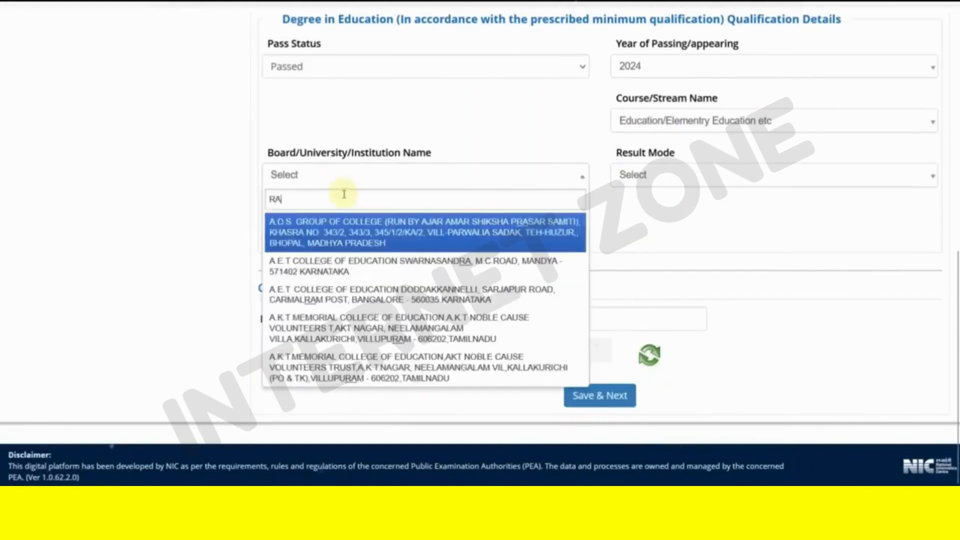
type("JAS")
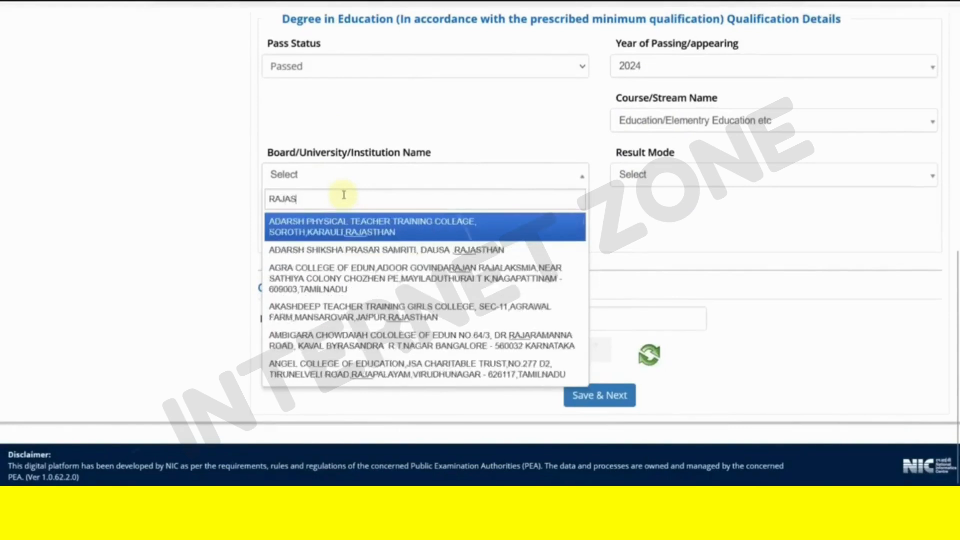
left_click(344, 232)
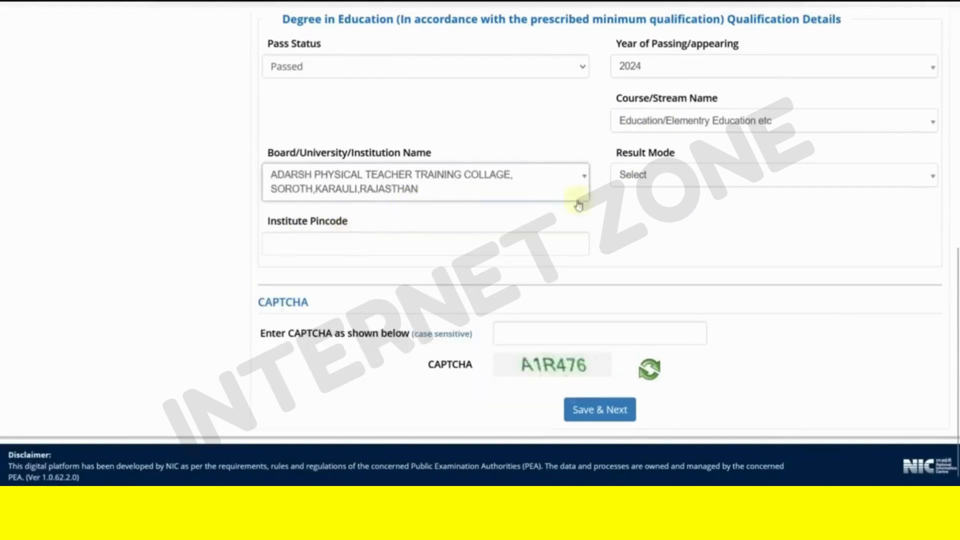
left_click(658, 180)
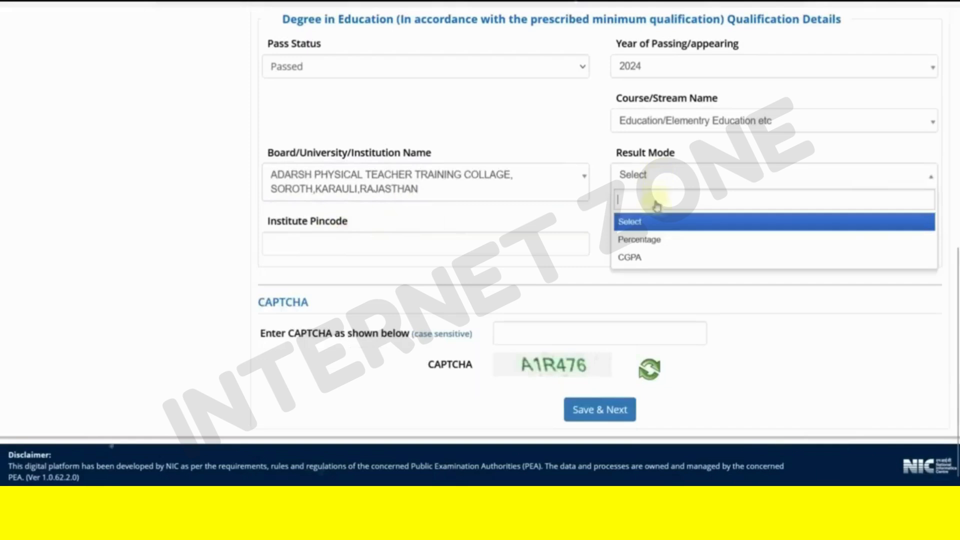
left_click(641, 181)
left_click(646, 239)
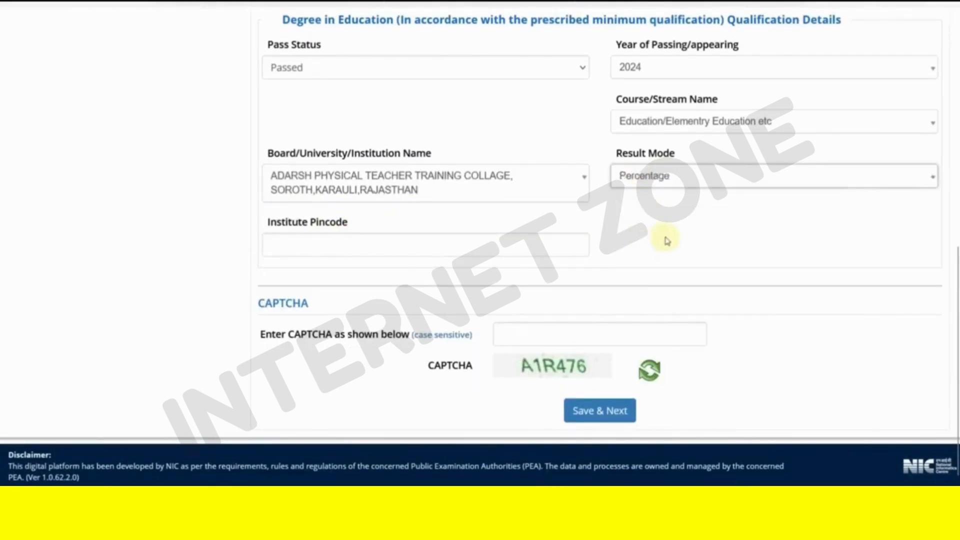
left_click(364, 244)
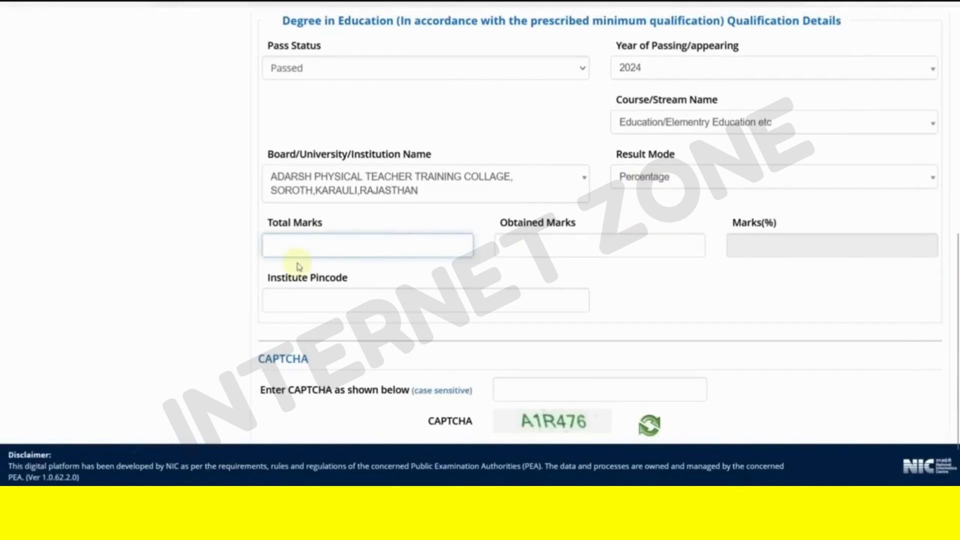
- Enter 611 obtained marks out of 900 so the Degree percentage shows 67.89
key("Tab")
type("6")
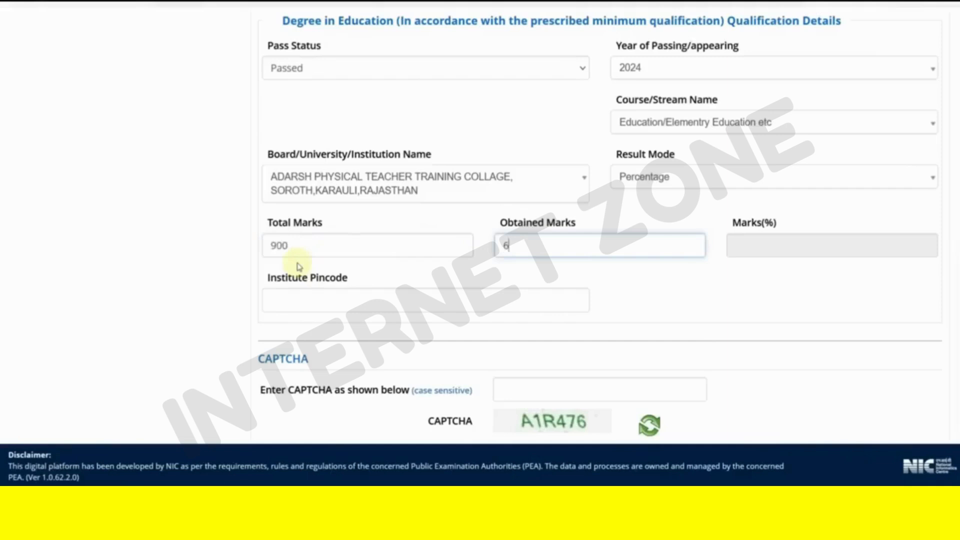
left_click(785, 283)
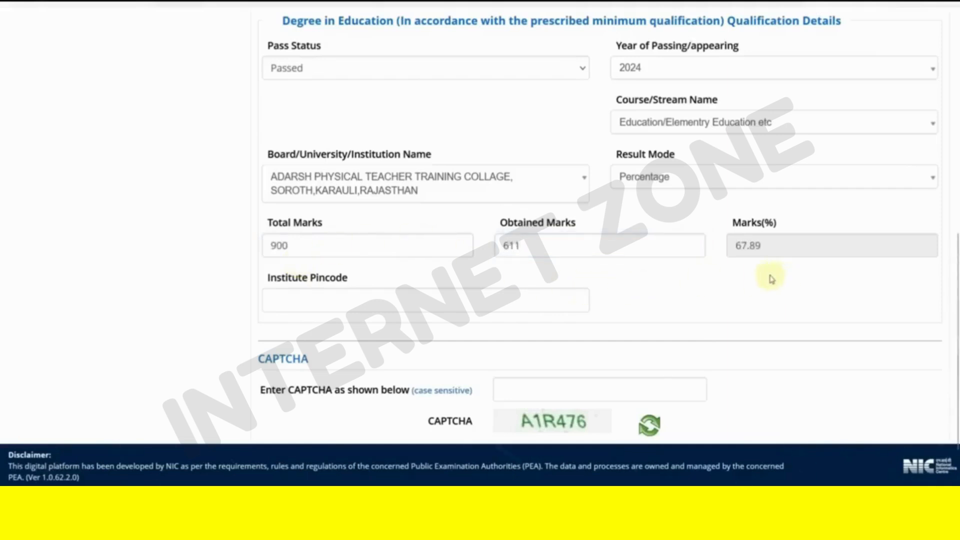
left_click(357, 298)
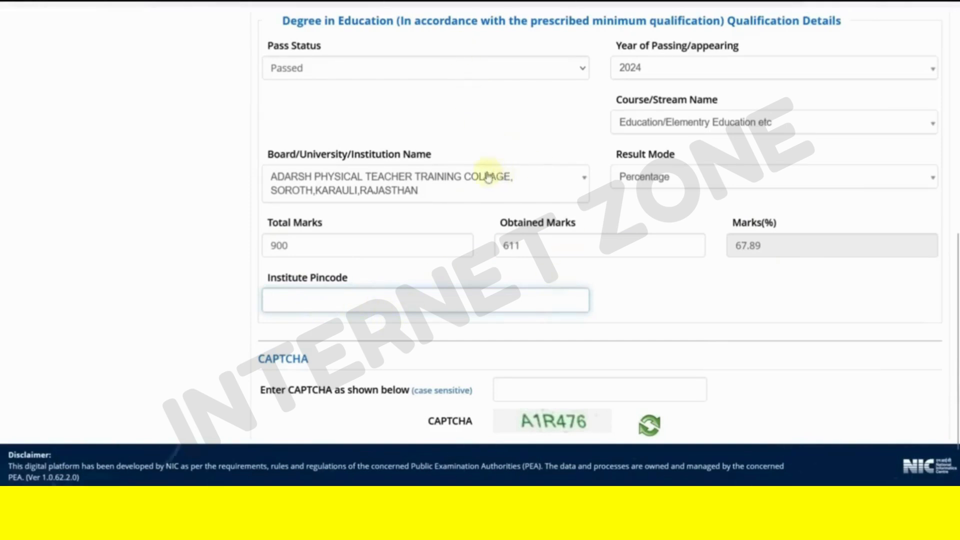
scroll(488, 175, "up", 2)
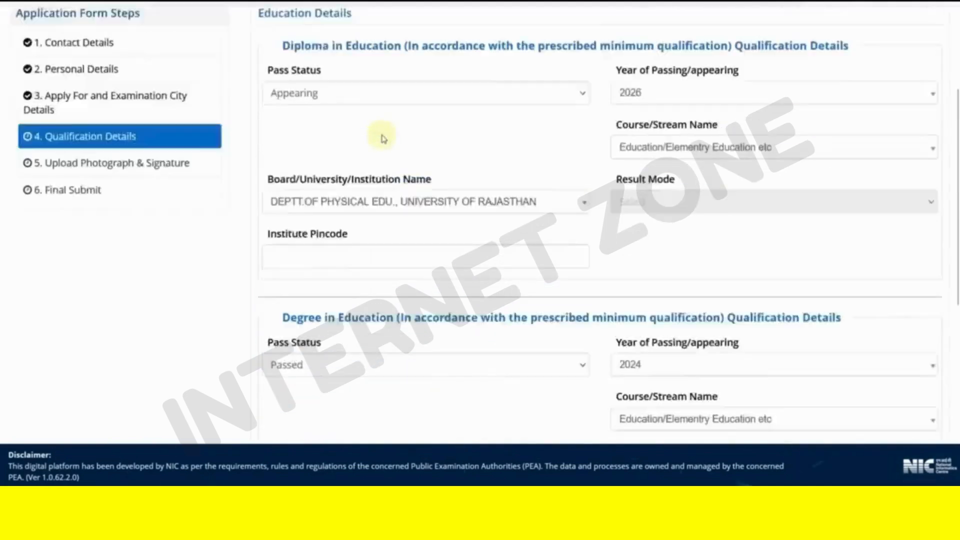
scroll(370, 168, "up", 2)
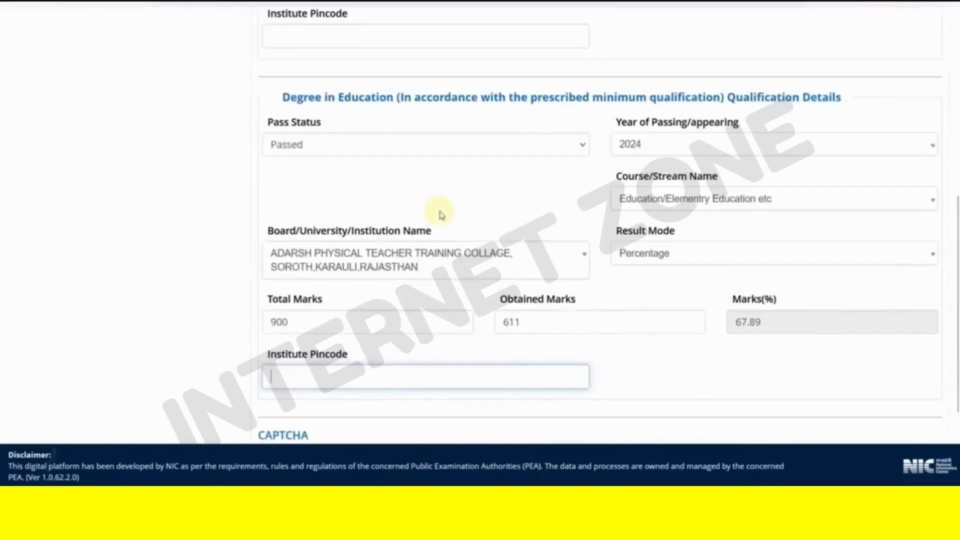
scroll(445, 220, "down", 3)
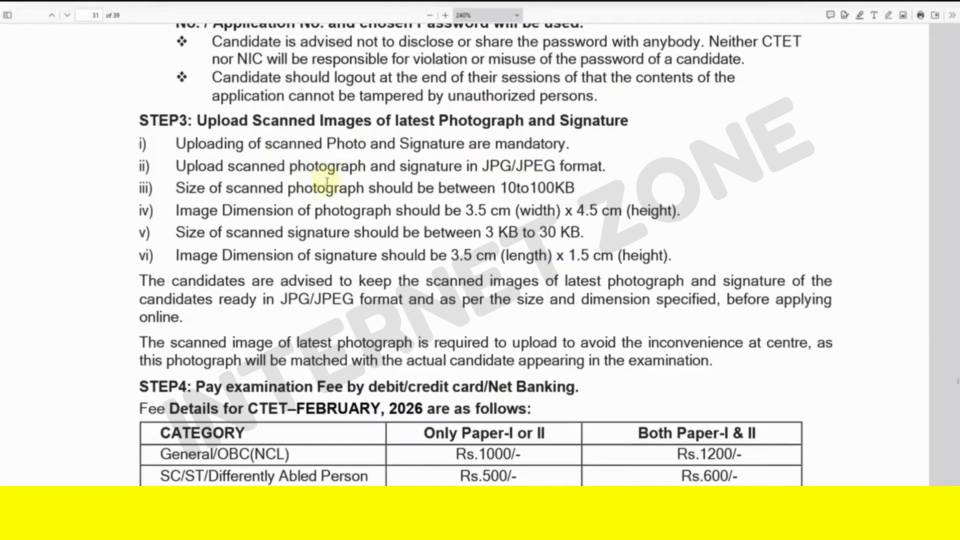
left_click_drag(334, 144, 467, 145)
left_click(565, 165)
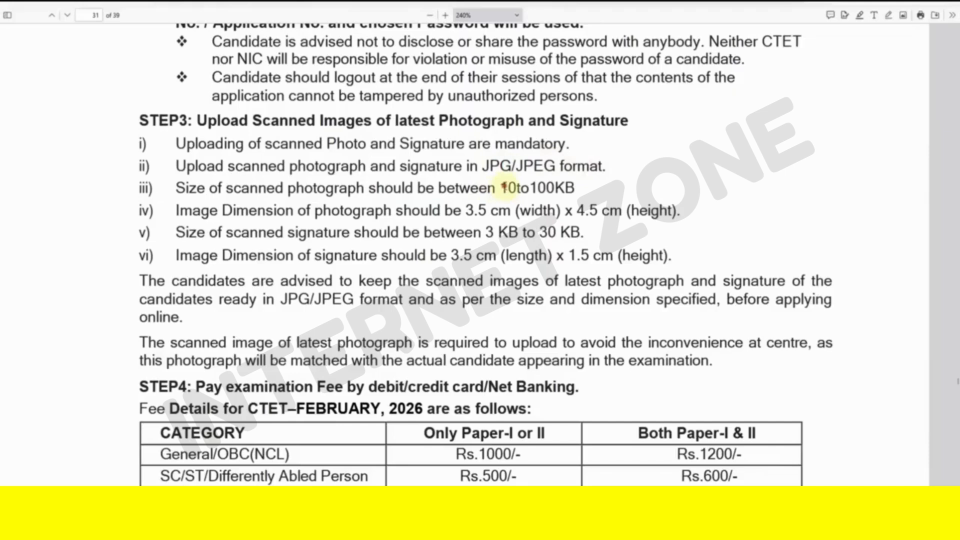
left_click_drag(501, 188, 574, 189)
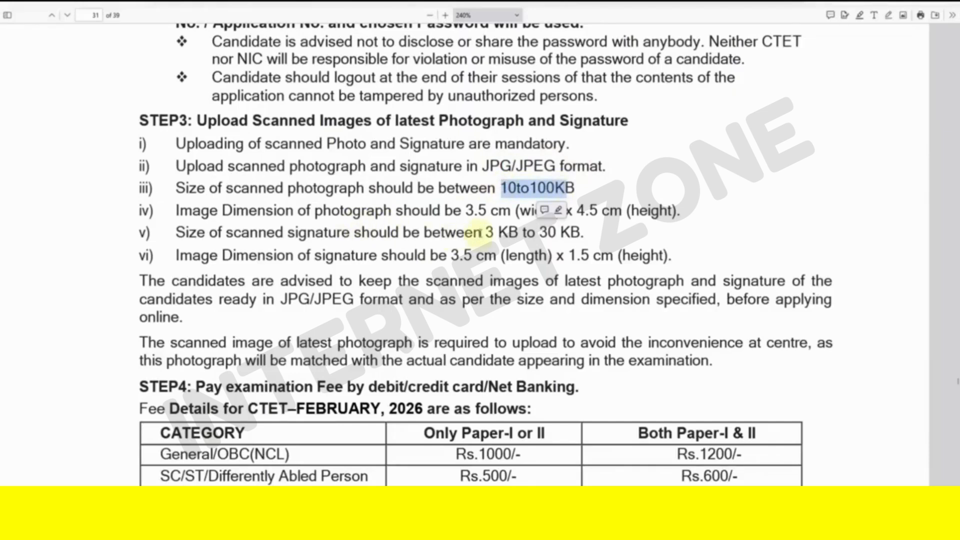
left_click_drag(479, 234, 522, 234)
left_click(549, 234)
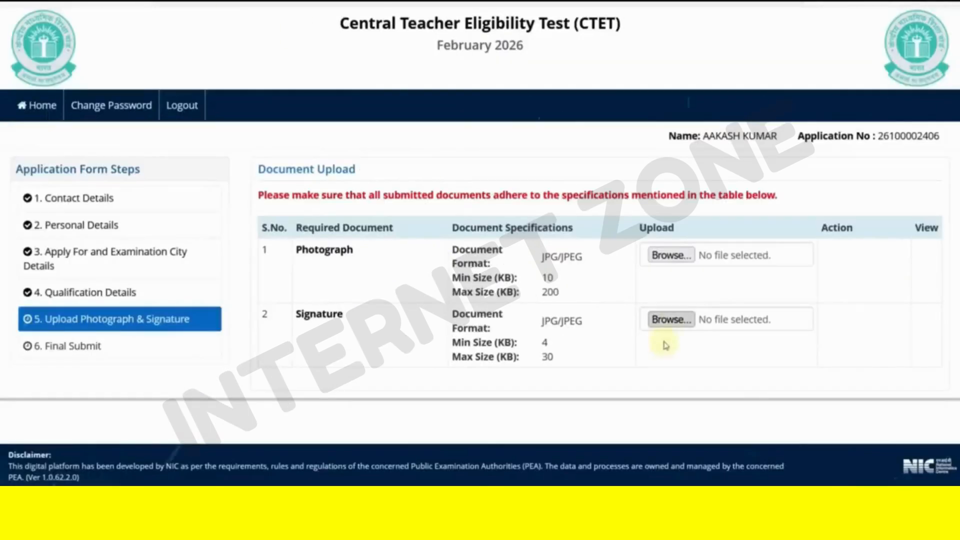
- Upload NCR.jpg as the signature image and acknowledge the success alert
left_click(676, 325)
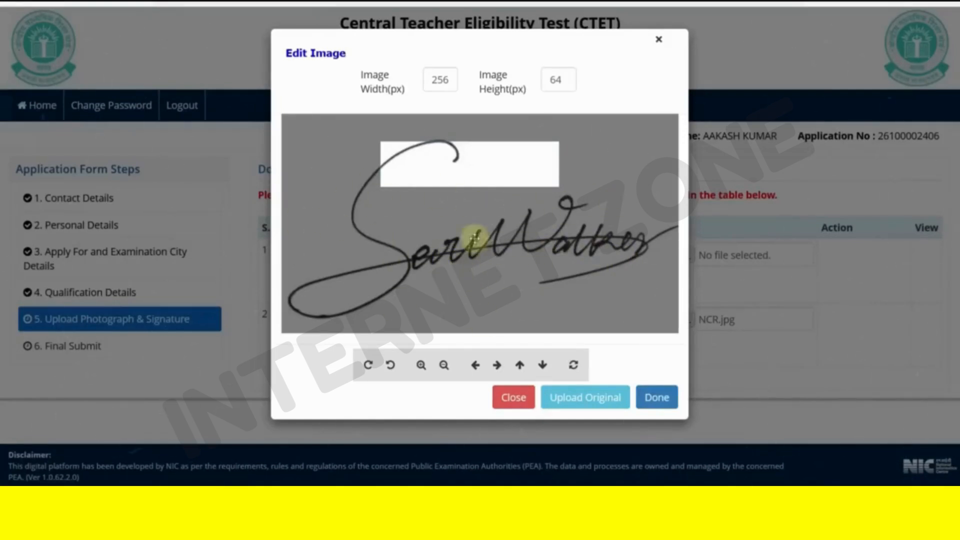
left_click(584, 398)
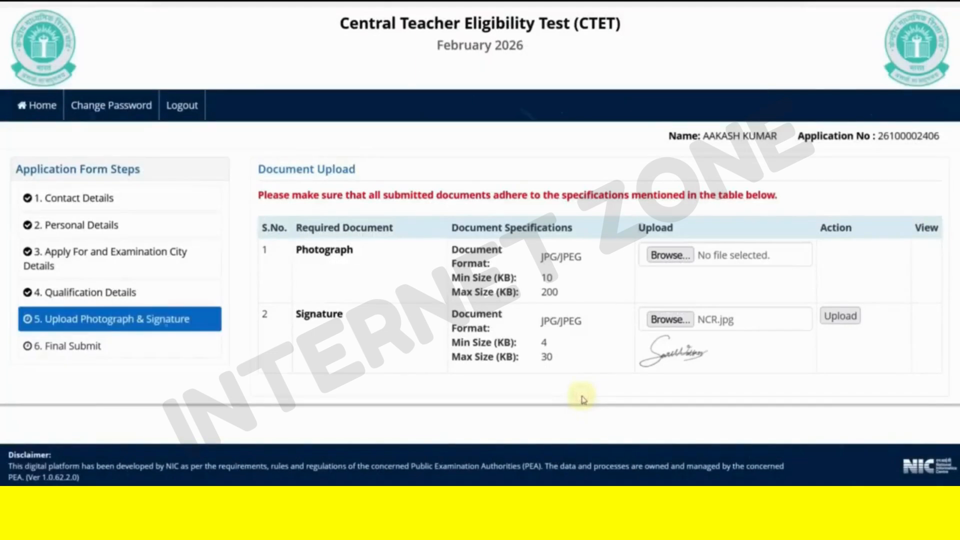
left_click(844, 316)
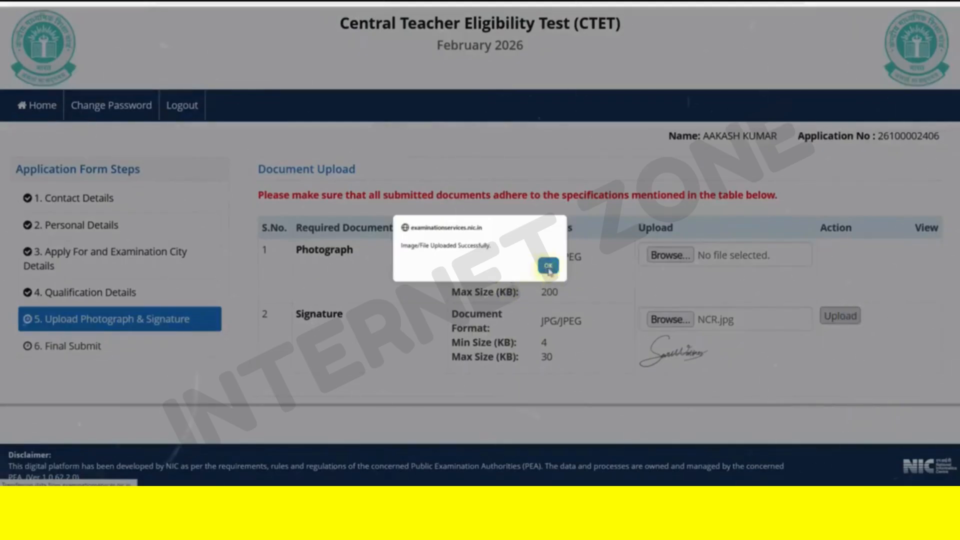
left_click(548, 266)
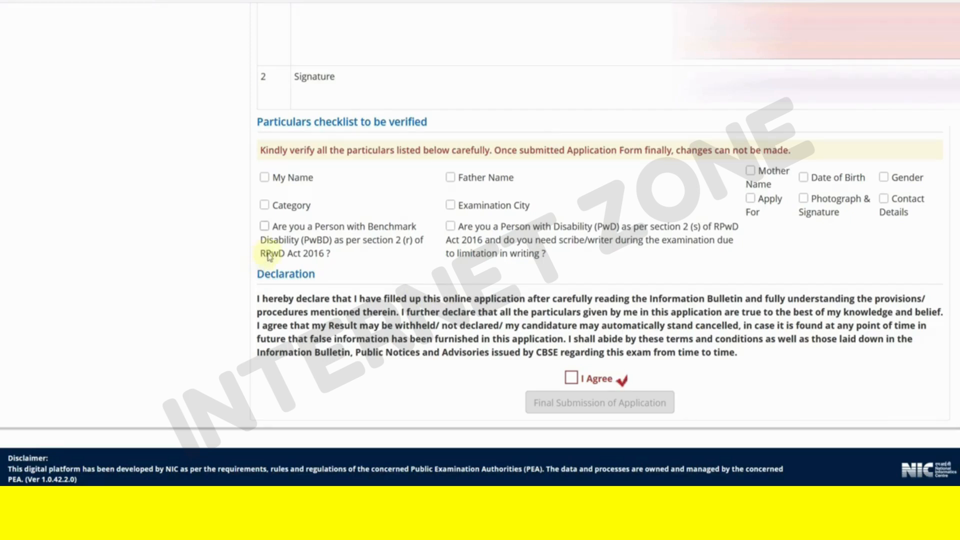
- Tick all nine particulars checklist boxes and I Agree, then submit the application finally
left_click(450, 178)
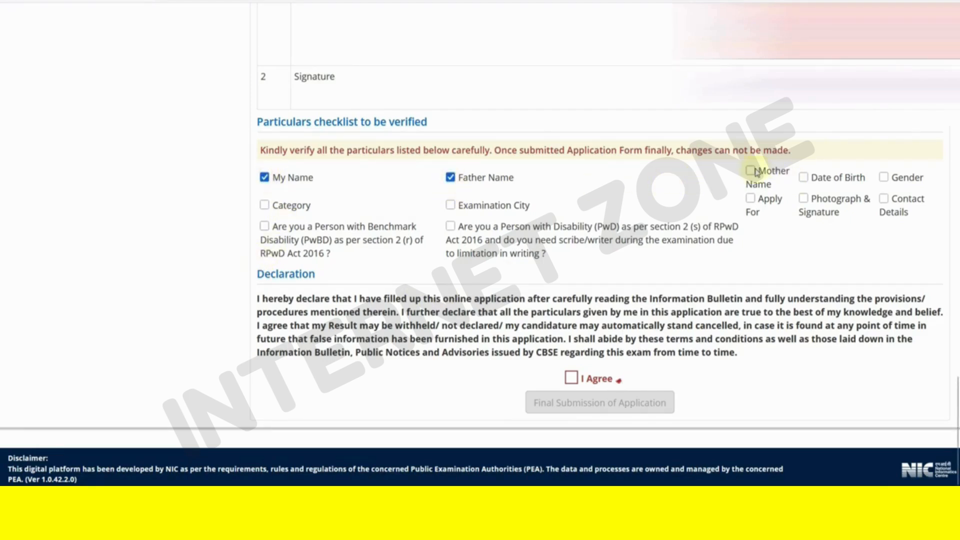
left_click(805, 178)
left_click(884, 178)
left_click(884, 200)
left_click(804, 199)
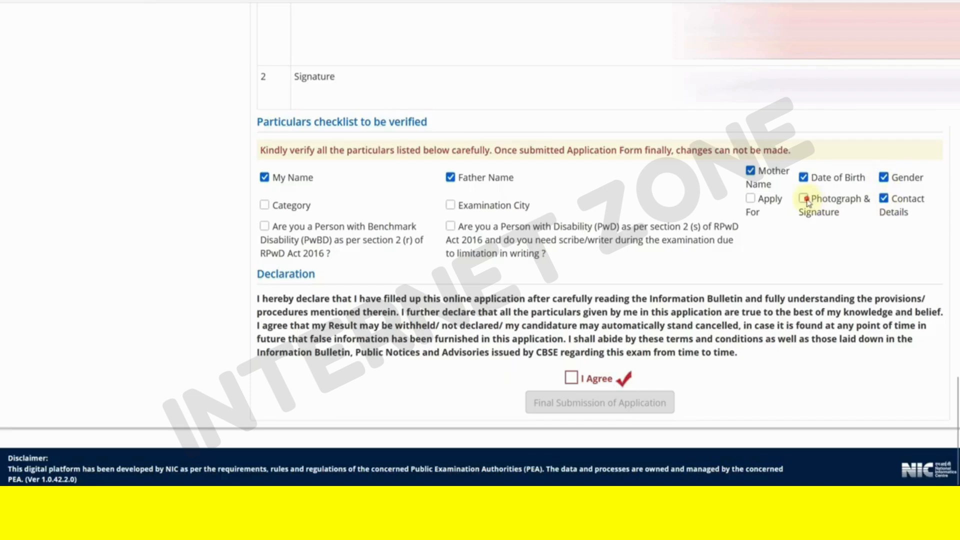
left_click(450, 206)
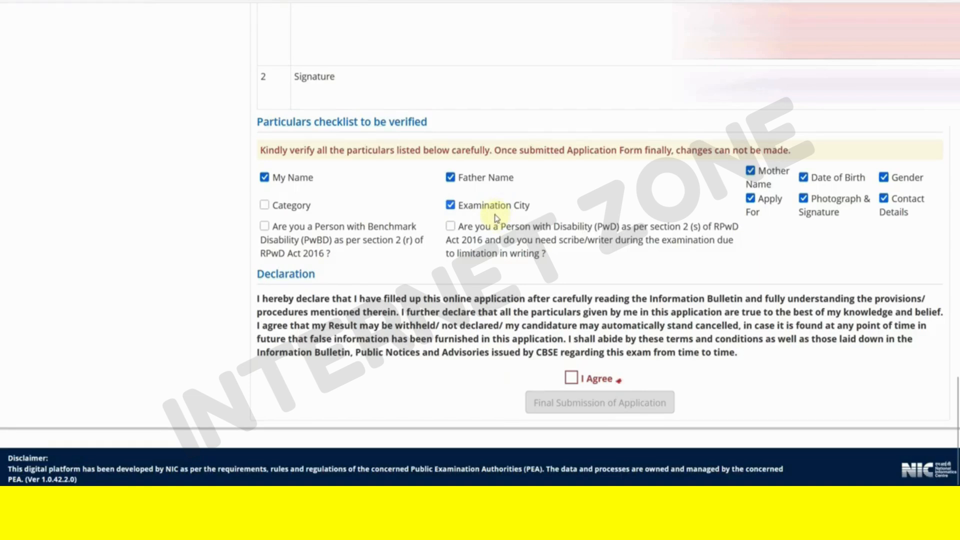
left_click(264, 205)
left_click(264, 226)
left_click(450, 227)
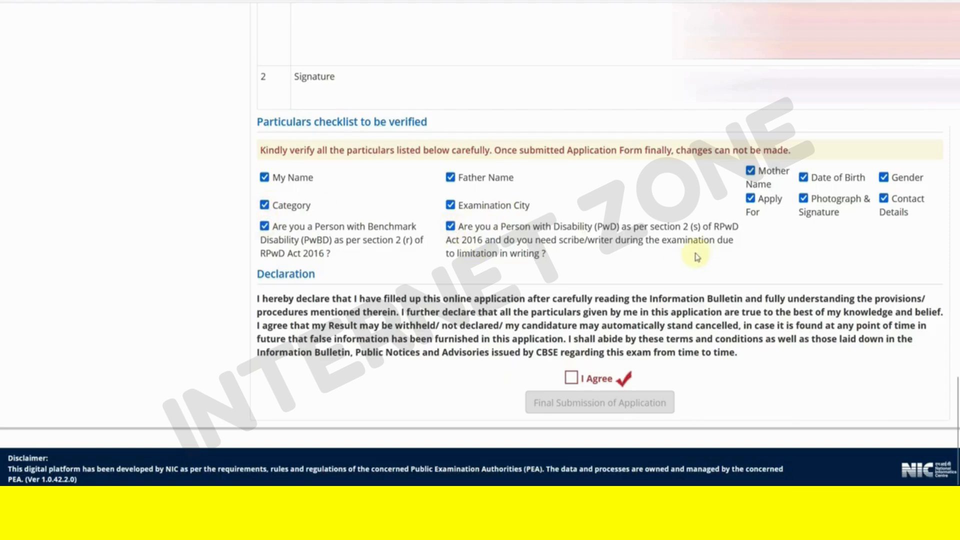
left_click(575, 380)
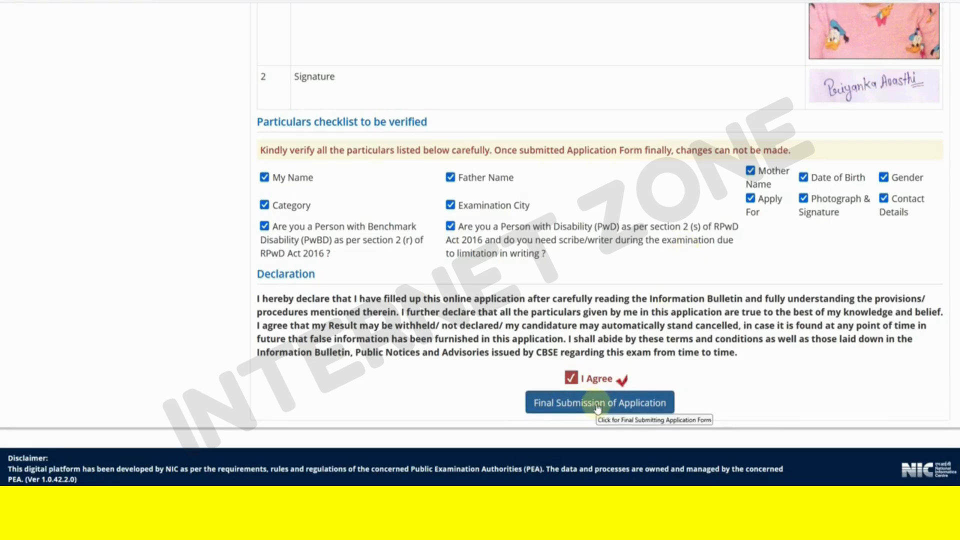
left_click(597, 406)
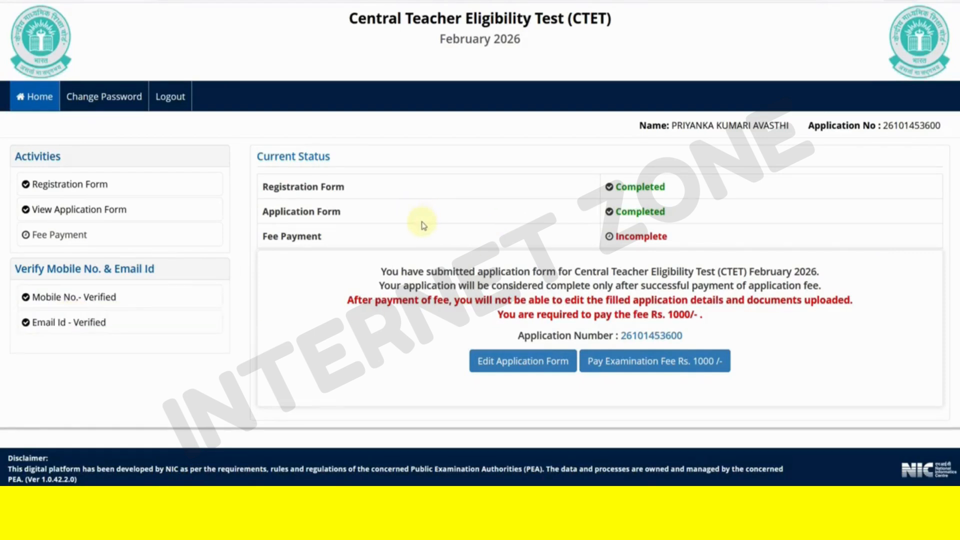
- Pay the Rs. 1000 fee via Any Debit/Credit Card/Net Banking, proceeding to BillDesk
left_click(654, 371)
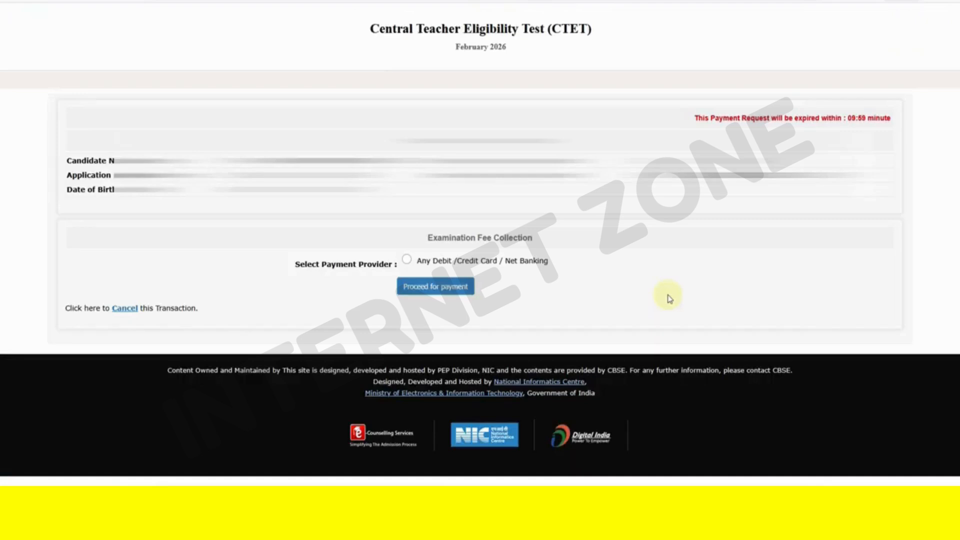
left_click(407, 261)
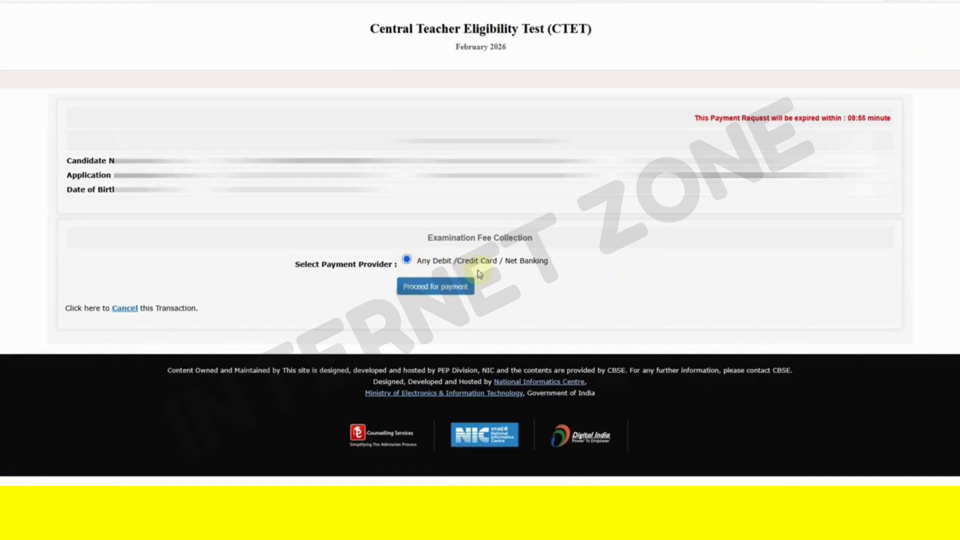
left_click(450, 292)
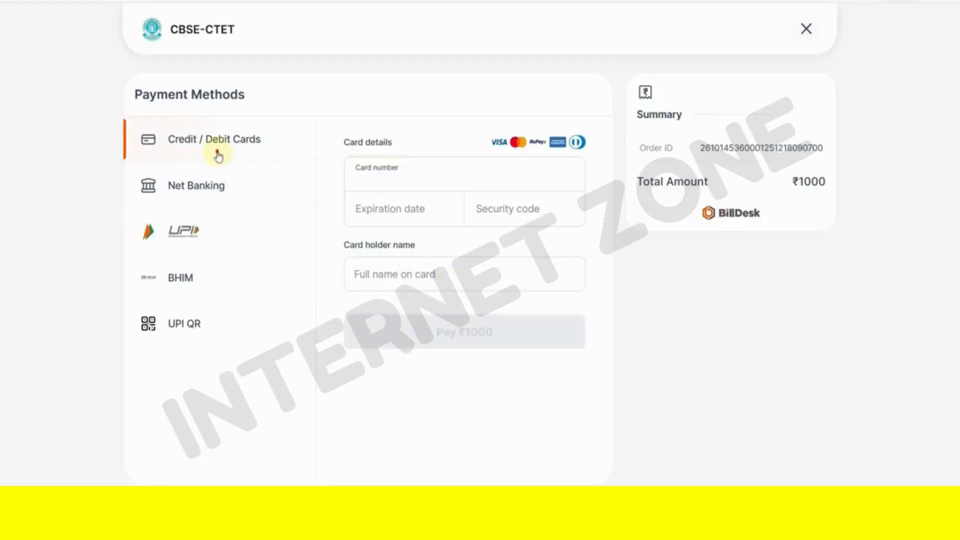
- Switch among BillDesk's Net Banking, UPI and UPI QR payment options, ending on UPI
left_click(223, 193)
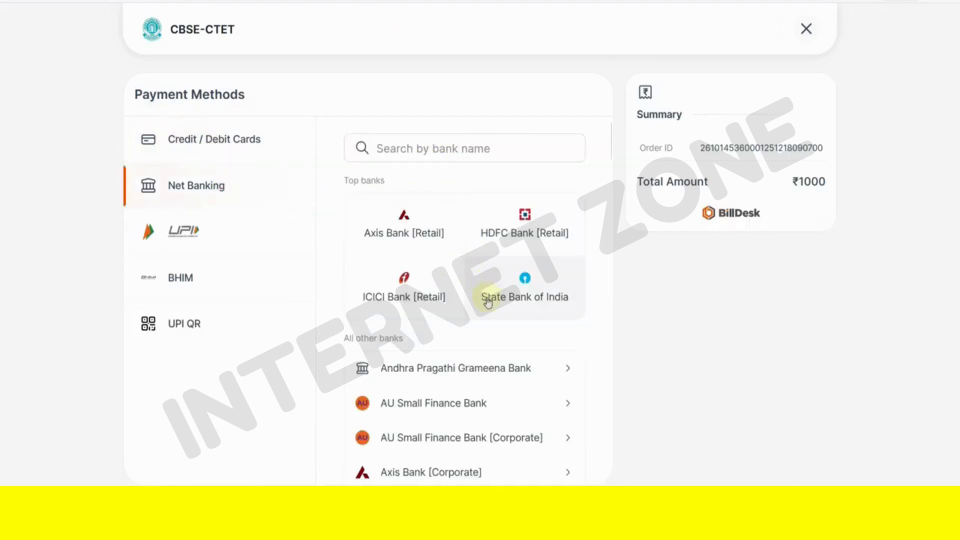
left_click(243, 239)
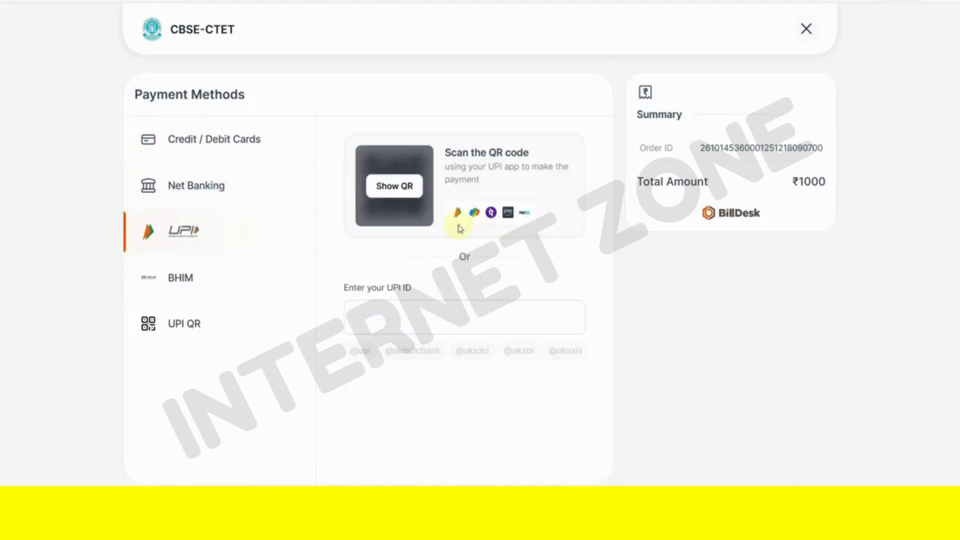
left_click(202, 322)
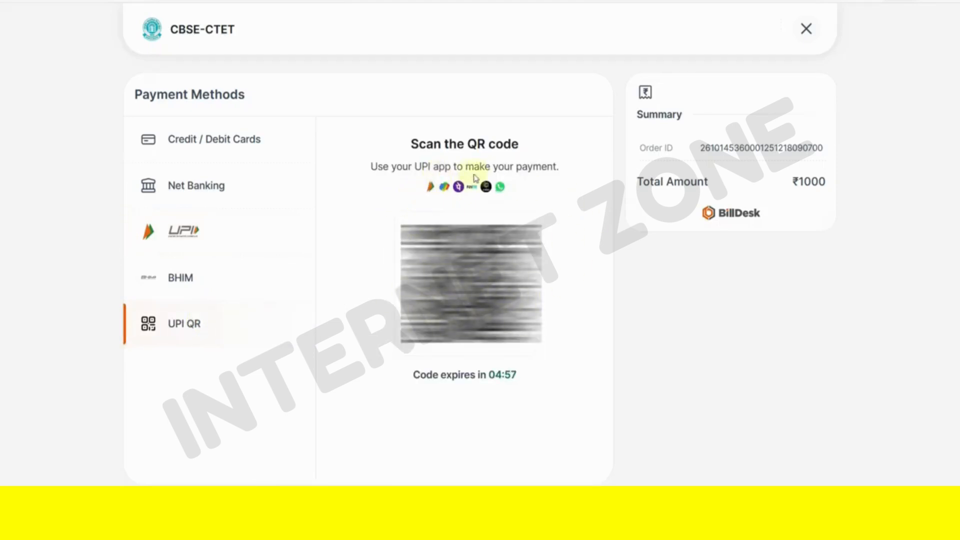
left_click(177, 232)
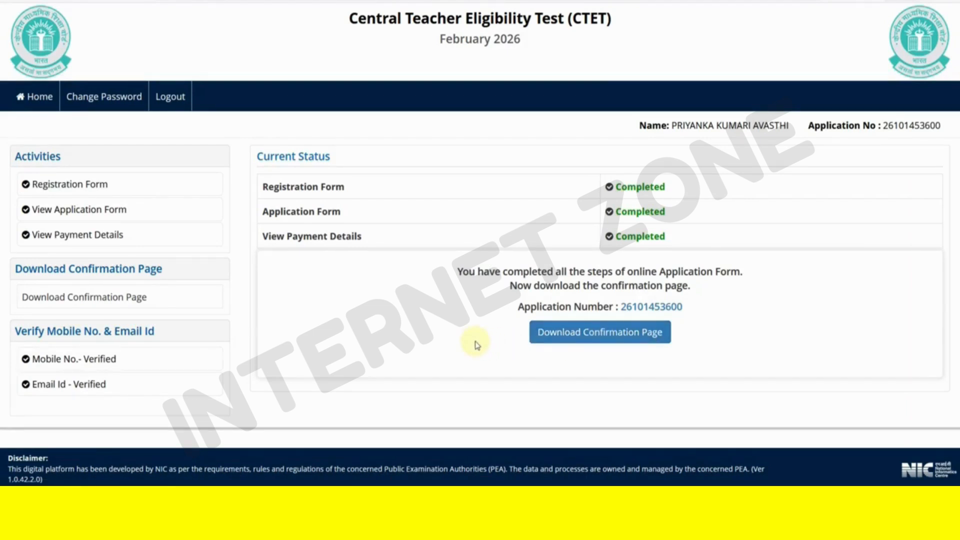
- Open the February 2026 CTET confirmation page, which shows as 100% emailed
left_click(536, 334)
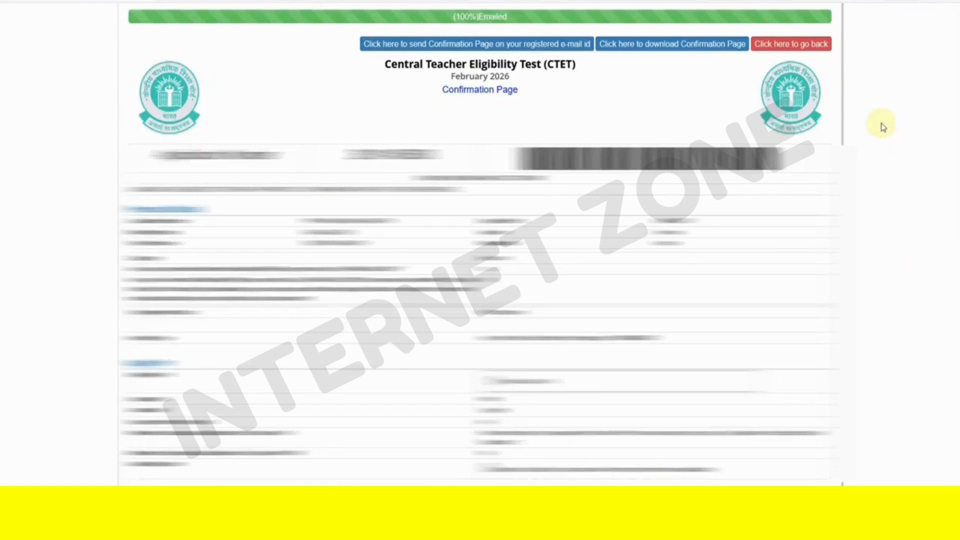